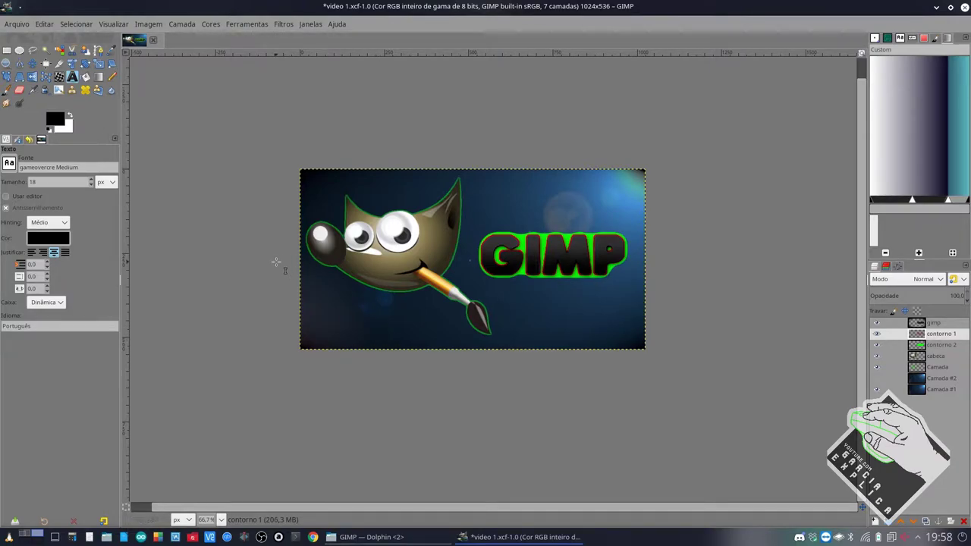
Select the cabeca head layer, toggle Camada #2's visibility, and zoom the canvas in.
{"action": "left_click", "coordinate": [937, 357]}
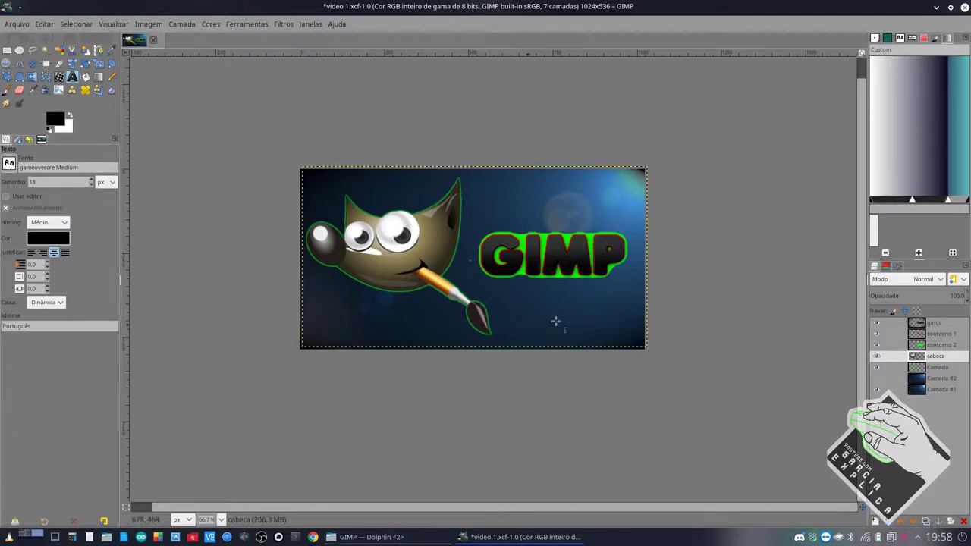
{"action": "left_click", "coordinate": [877, 378]}
{"action": "scroll", "coordinate": [243, 252], "scroll_direction": "up", "scroll_amount": 1, "text": "ctrl"}
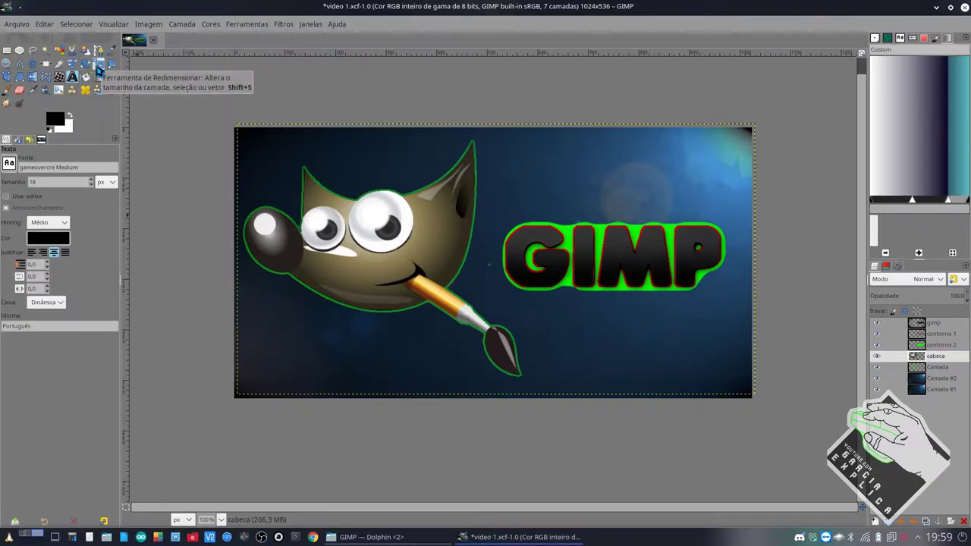
{"action": "left_click", "coordinate": [98, 65]}
{"action": "left_click", "coordinate": [370, 242]}
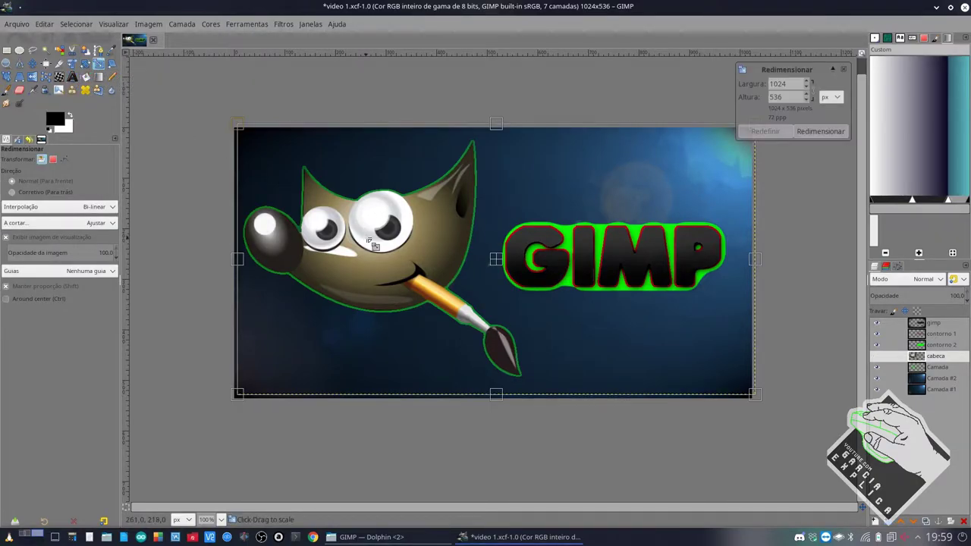
{"action": "mouse_move", "coordinate": [756, 391]}
{"action": "left_mouse_down"}
{"action": "mouse_move", "coordinate": [357, 225]}
{"action": "mouse_move", "coordinate": [770, 395]}
{"action": "left_mouse_up"}
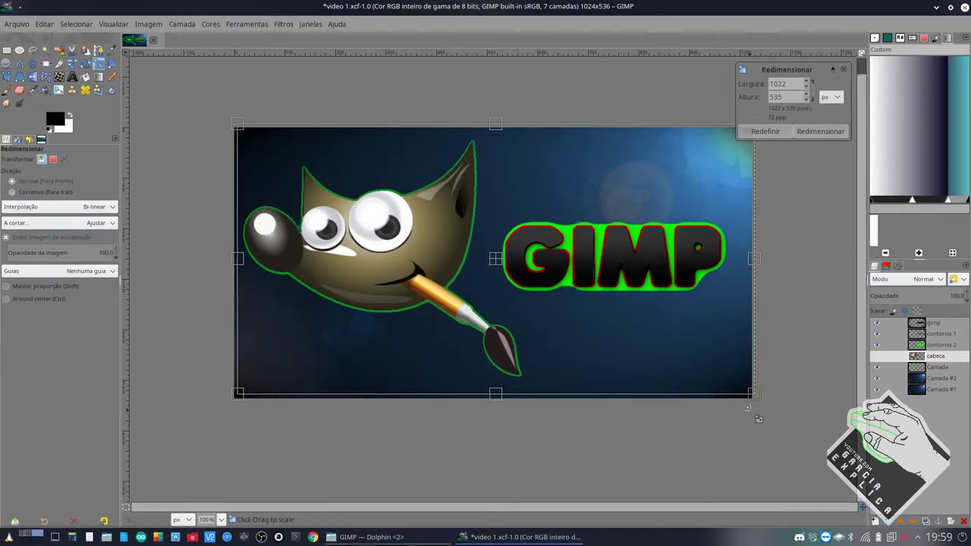
{"action": "mouse_move", "coordinate": [755, 394]}
{"action": "left_mouse_down"}
{"action": "mouse_move", "coordinate": [471, 425]}
{"action": "mouse_move", "coordinate": [551, 488]}
{"action": "left_mouse_up"}
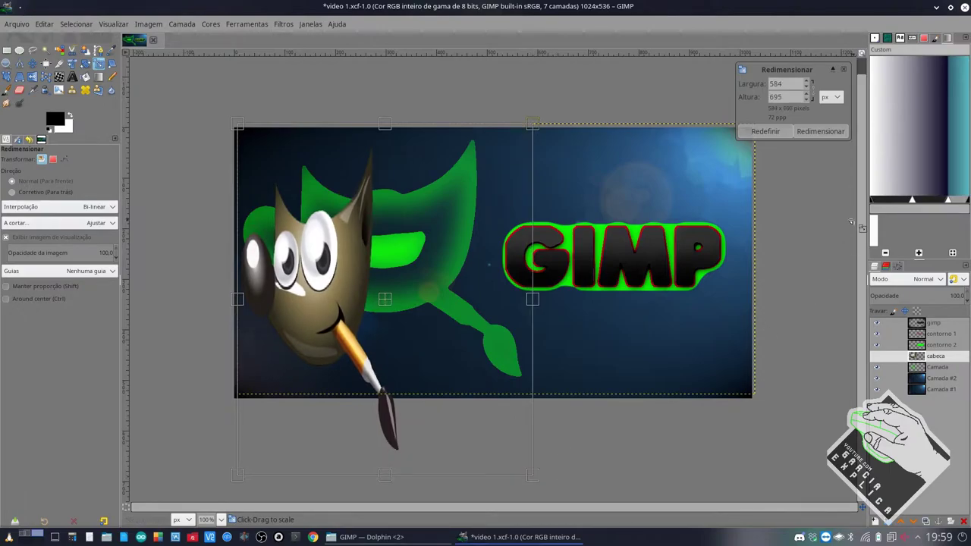
{"action": "left_click", "coordinate": [820, 131]}
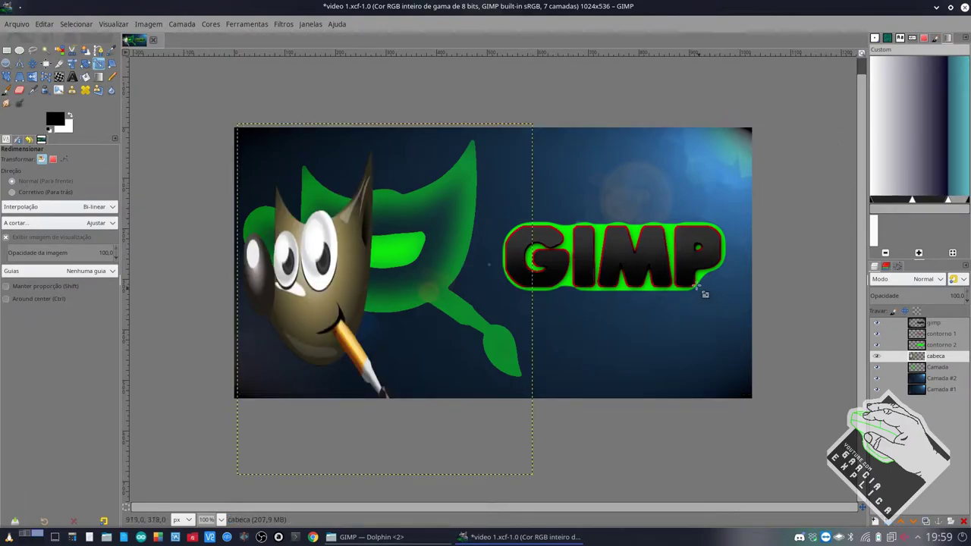
{"action": "key", "text": "ctrl+z"}
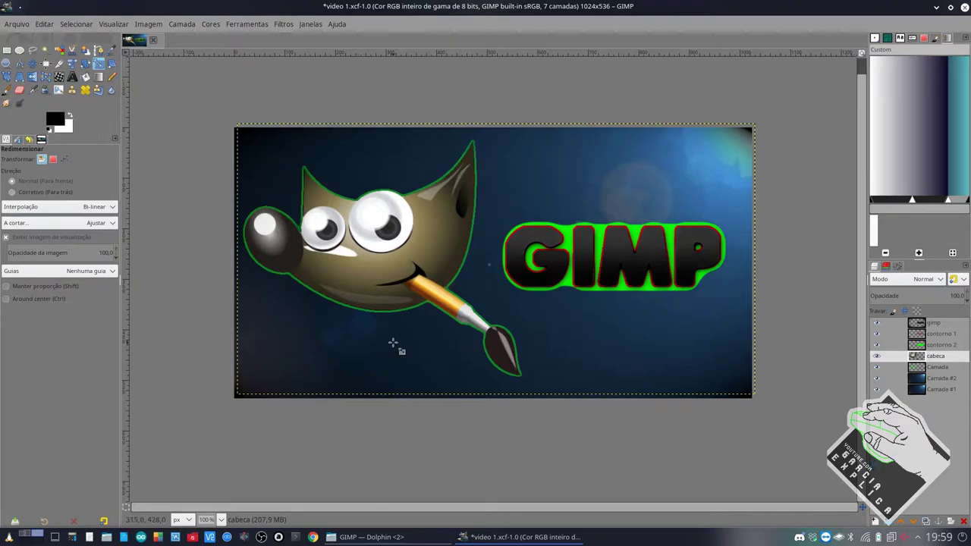
{"action": "left_click", "coordinate": [112, 63]}
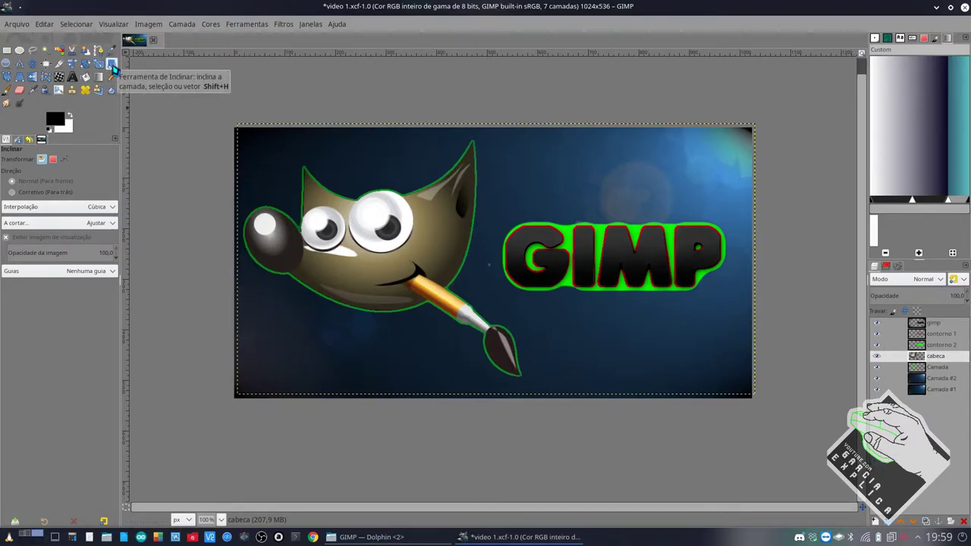
{"action": "left_click", "coordinate": [367, 260]}
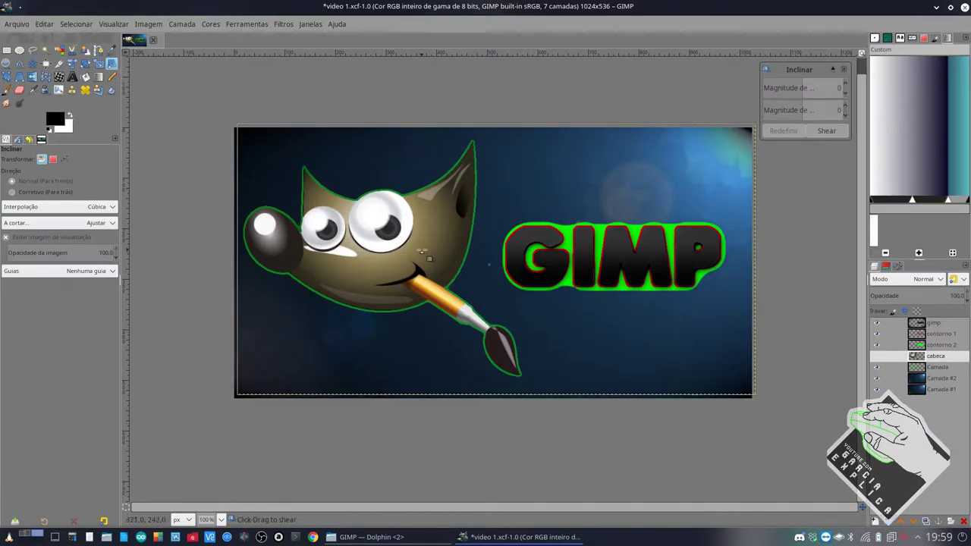
{"action": "mouse_move", "coordinate": [437, 260]}
{"action": "left_mouse_down"}
{"action": "mouse_move", "coordinate": [580, 319]}
{"action": "mouse_move", "coordinate": [435, 272]}
{"action": "mouse_move", "coordinate": [440, 252]}
{"action": "left_mouse_up"}
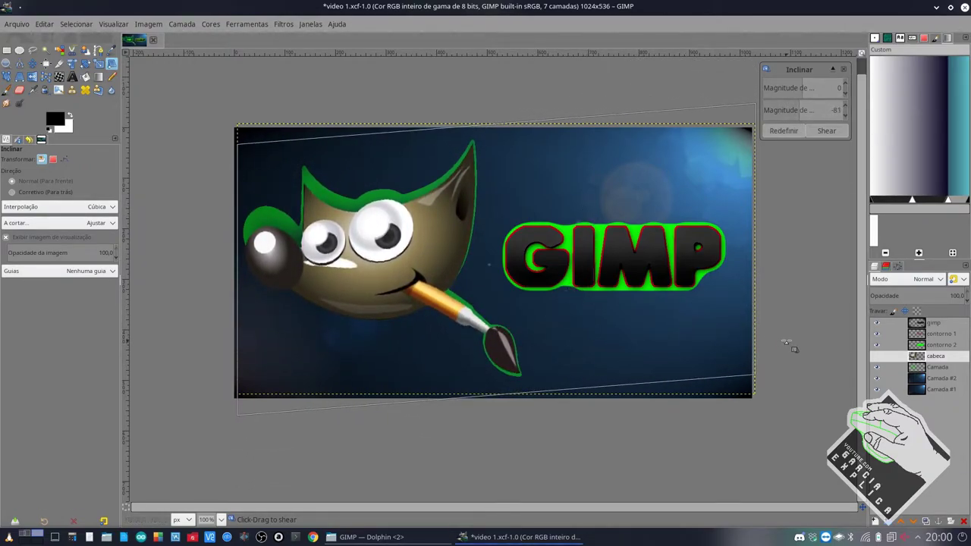
{"action": "mouse_move", "coordinate": [735, 132]}
{"action": "left_mouse_down"}
{"action": "mouse_move", "coordinate": [597, 419]}
{"action": "mouse_move", "coordinate": [670, 163]}
{"action": "mouse_move", "coordinate": [643, 269]}
{"action": "left_mouse_up"}
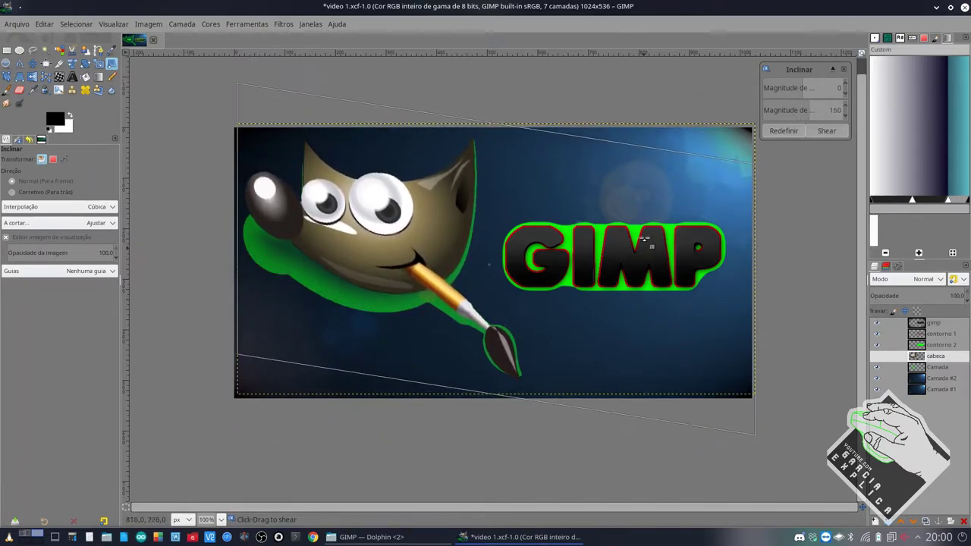
{"action": "left_click_drag", "start_coordinate": [643, 270], "coordinate": [645, 174]}
{"action": "left_click", "coordinate": [784, 131]}
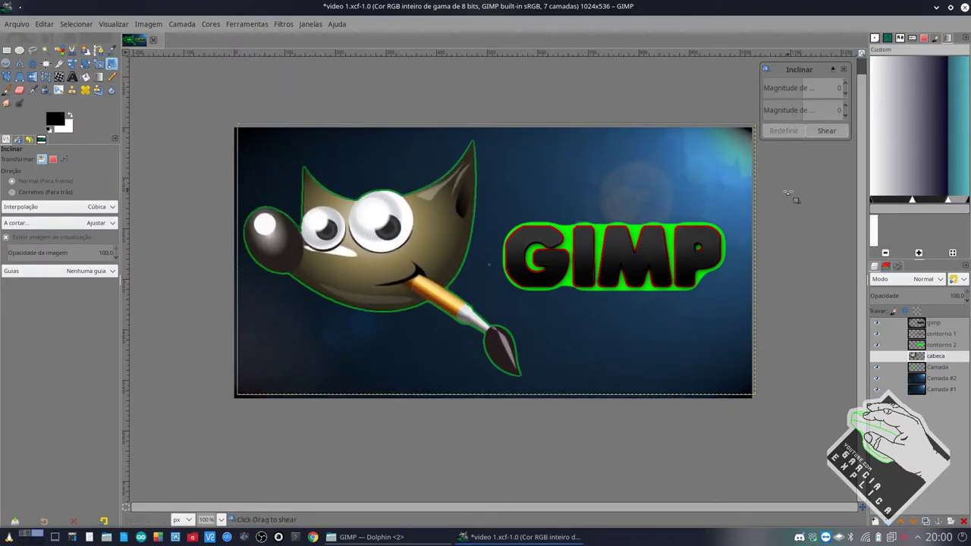
{"action": "left_click", "coordinate": [87, 65]}
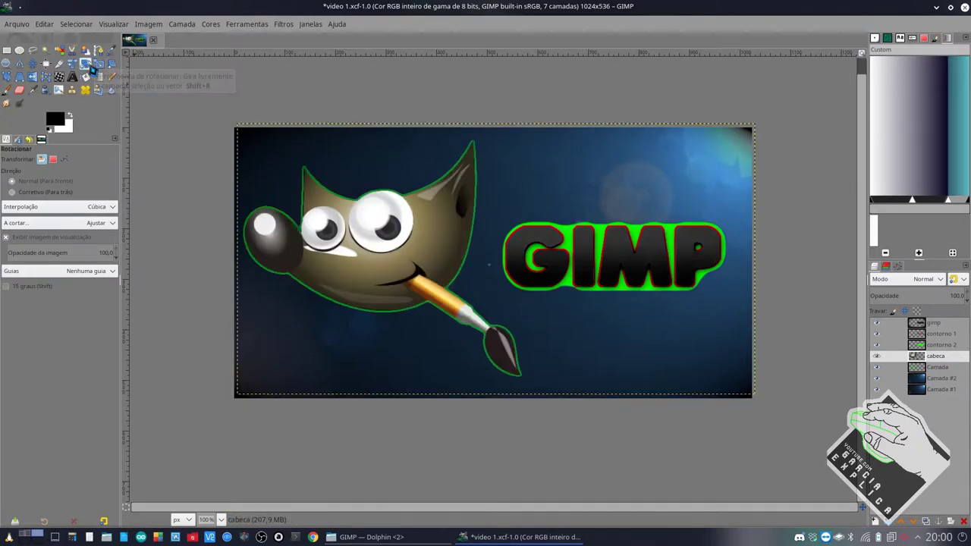
{"action": "mouse_move", "coordinate": [755, 173]}
{"action": "left_mouse_down"}
{"action": "mouse_move", "coordinate": [398, 340]}
{"action": "mouse_move", "coordinate": [490, 295]}
{"action": "mouse_move", "coordinate": [589, 190]}
{"action": "left_mouse_up"}
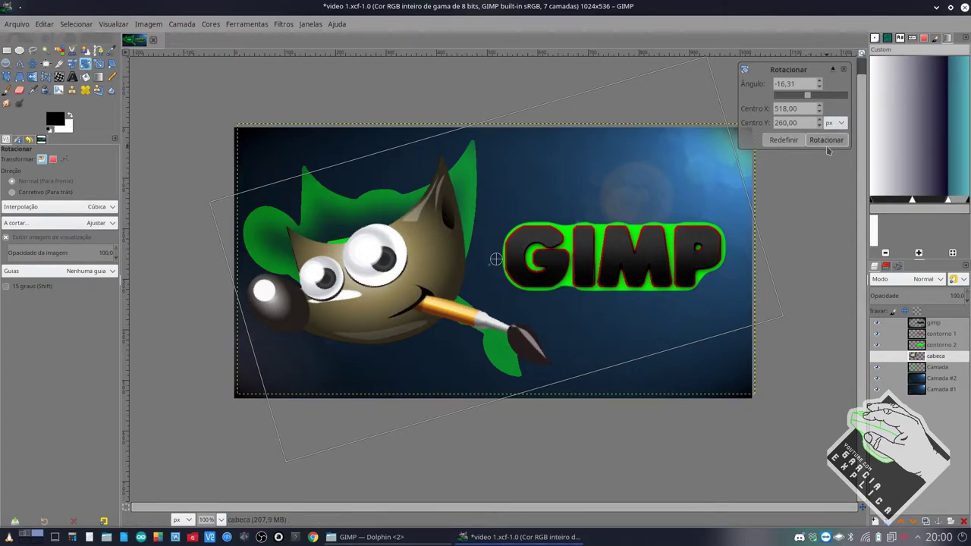
{"action": "left_click", "coordinate": [826, 141]}
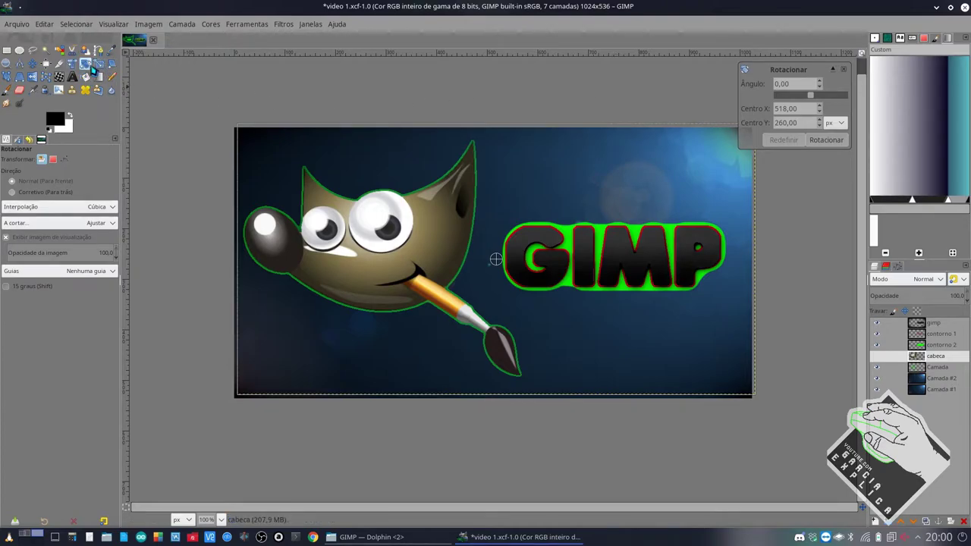
{"action": "left_click", "coordinate": [72, 65]}
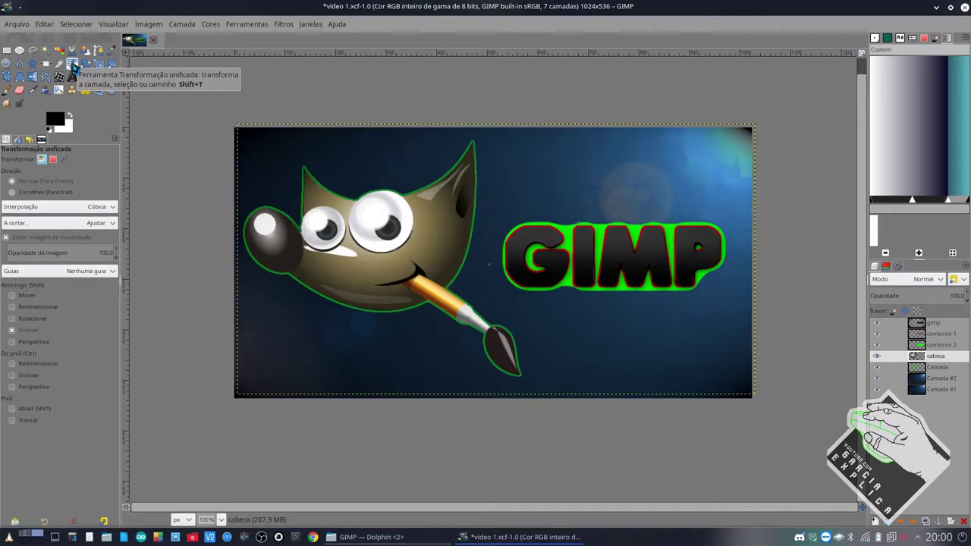
Drag the unified transform corners to shrink and tilt Wilber's head in perspective toward the upper left.
{"action": "left_click", "coordinate": [436, 237]}
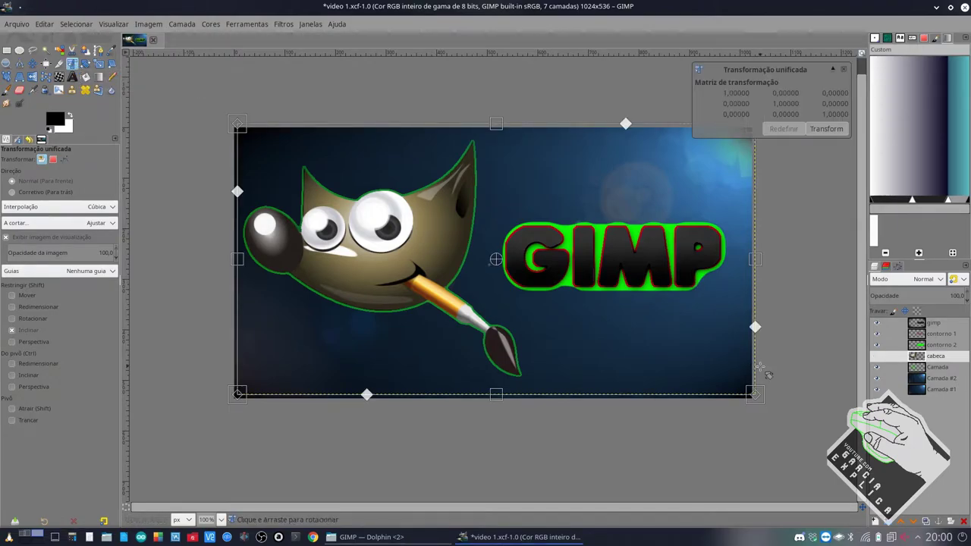
{"action": "mouse_move", "coordinate": [755, 395]}
{"action": "left_mouse_down"}
{"action": "mouse_move", "coordinate": [626, 336]}
{"action": "mouse_move", "coordinate": [717, 525]}
{"action": "mouse_move", "coordinate": [586, 368]}
{"action": "mouse_move", "coordinate": [731, 334]}
{"action": "mouse_move", "coordinate": [782, 404]}
{"action": "mouse_move", "coordinate": [805, 408]}
{"action": "left_mouse_up"}
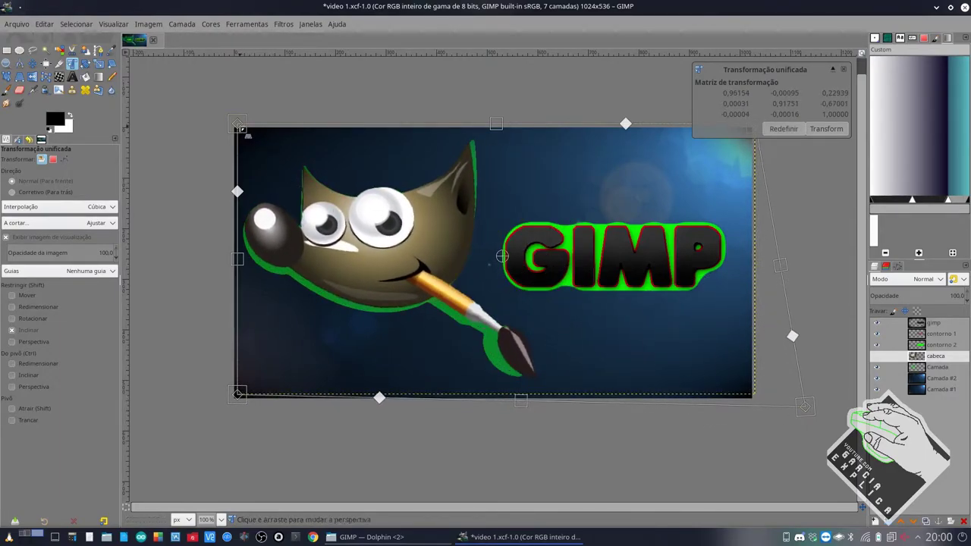
{"action": "mouse_move", "coordinate": [238, 123]}
{"action": "left_mouse_down"}
{"action": "mouse_move", "coordinate": [334, 132]}
{"action": "mouse_move", "coordinate": [271, 171]}
{"action": "left_mouse_up"}
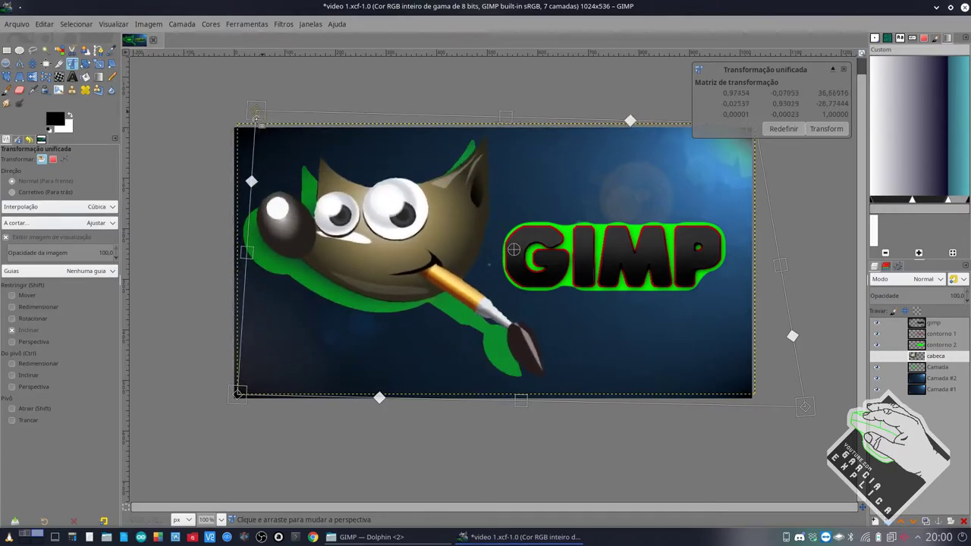
{"action": "mouse_move", "coordinate": [802, 407]}
{"action": "left_mouse_down"}
{"action": "mouse_move", "coordinate": [559, 336]}
{"action": "mouse_move", "coordinate": [568, 348]}
{"action": "left_mouse_up"}
{"action": "mouse_move", "coordinate": [240, 392]}
{"action": "left_mouse_down"}
{"action": "mouse_move", "coordinate": [242, 358]}
{"action": "mouse_move", "coordinate": [274, 337]}
{"action": "left_mouse_up"}
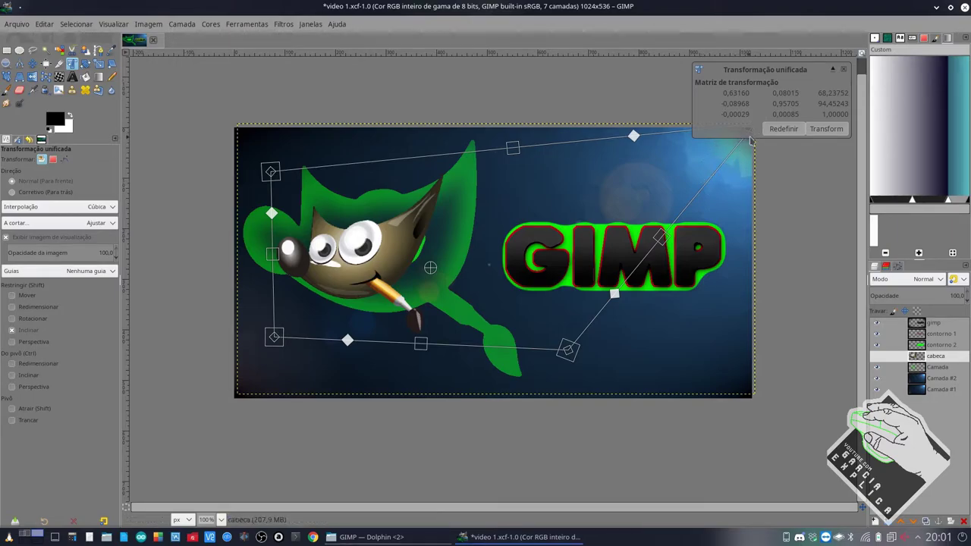
Shrink and shear Wilber's head along its top, right and bottom edges with the unified transform handles.
{"action": "left_click", "coordinate": [832, 69]}
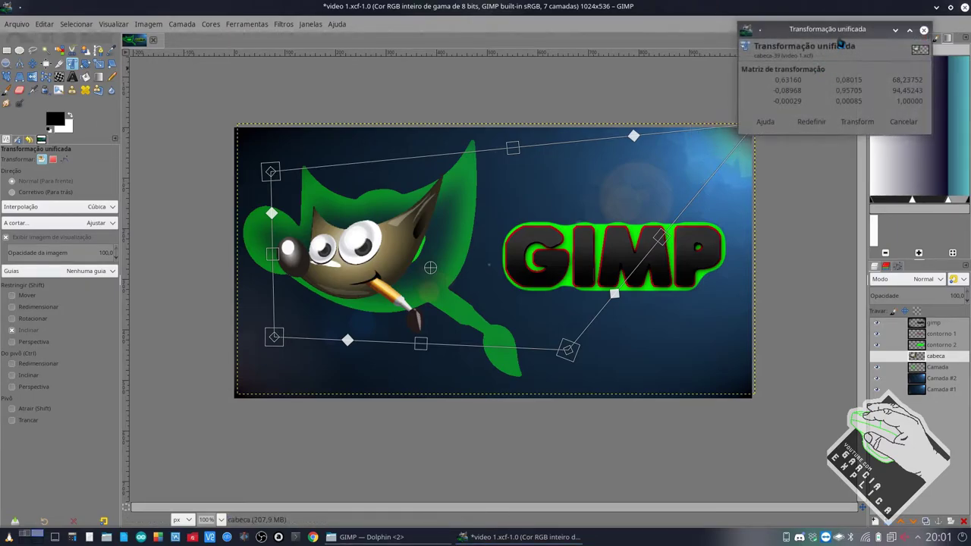
{"action": "mouse_move", "coordinate": [754, 124]}
{"action": "left_mouse_down"}
{"action": "mouse_move", "coordinate": [618, 162]}
{"action": "mouse_move", "coordinate": [568, 164]}
{"action": "mouse_move", "coordinate": [574, 170]}
{"action": "left_mouse_up"}
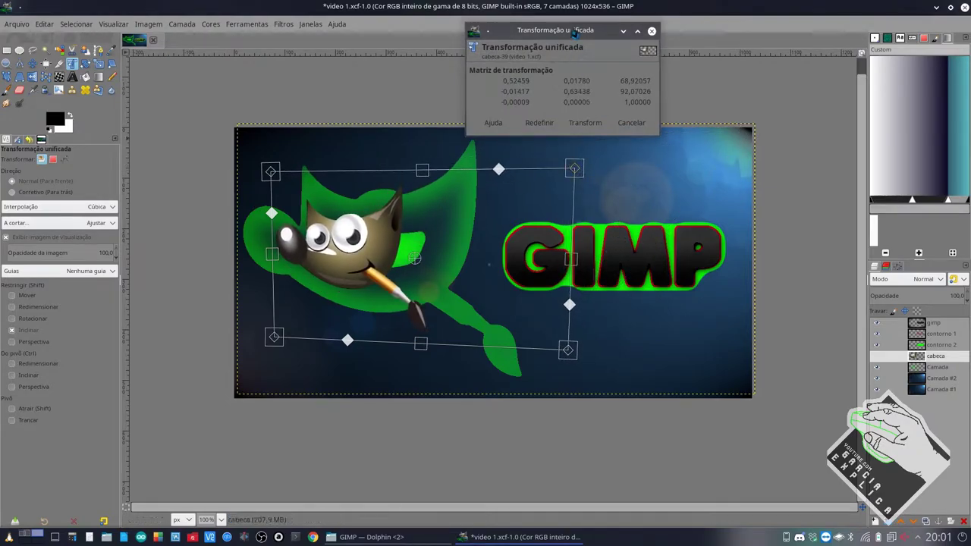
{"action": "mouse_move", "coordinate": [573, 32]}
{"action": "left_mouse_down"}
{"action": "mouse_move", "coordinate": [813, 57]}
{"action": "mouse_move", "coordinate": [754, 48]}
{"action": "left_mouse_up"}
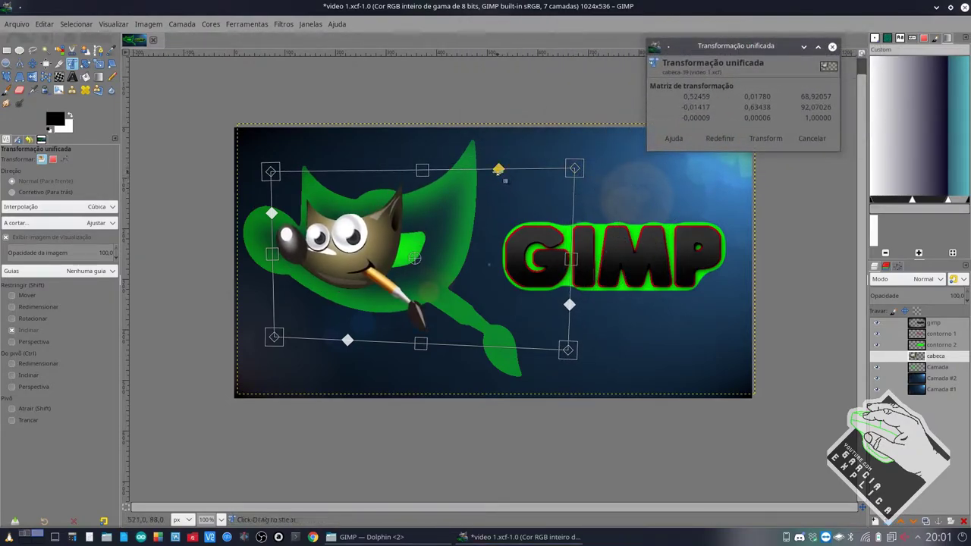
{"action": "mouse_move", "coordinate": [499, 168]}
{"action": "left_mouse_down"}
{"action": "mouse_move", "coordinate": [384, 167]}
{"action": "mouse_move", "coordinate": [481, 169]}
{"action": "left_mouse_up"}
{"action": "left_click_drag", "start_coordinate": [565, 305], "coordinate": [516, 313]}
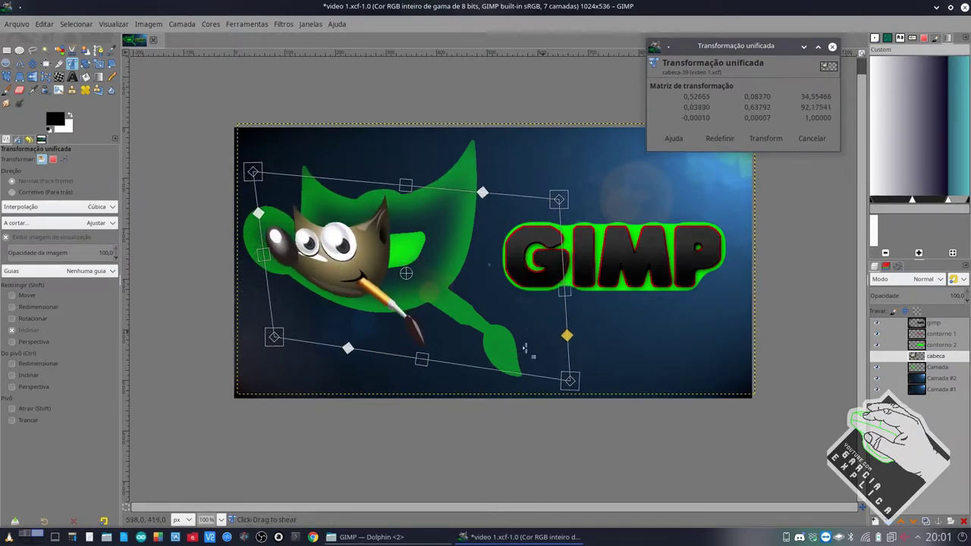
{"action": "mouse_move", "coordinate": [348, 340]}
{"action": "left_mouse_down"}
{"action": "mouse_move", "coordinate": [284, 338]}
{"action": "mouse_move", "coordinate": [401, 345]}
{"action": "left_mouse_up"}
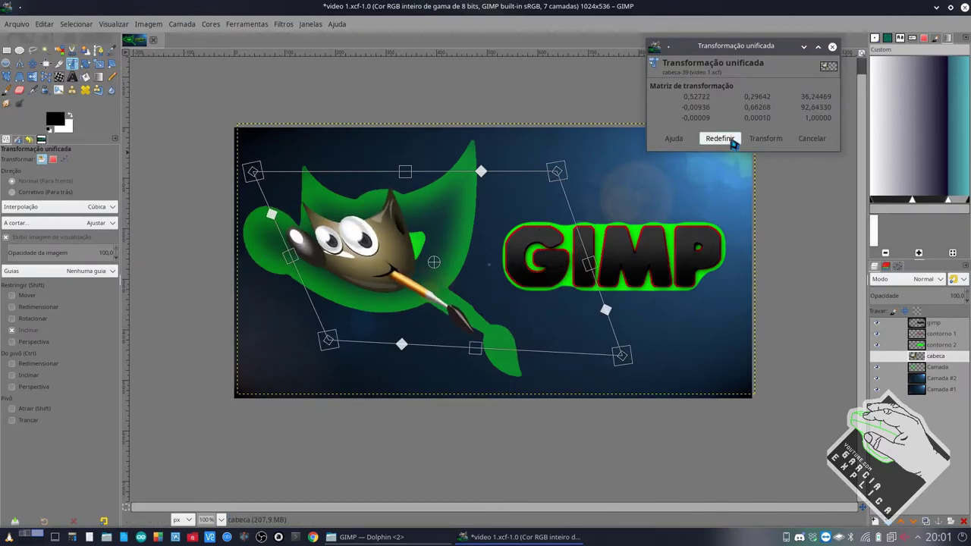
Reset the unified transform with Redefinir and close its dialog without applying.
{"action": "left_click", "coordinate": [818, 48]}
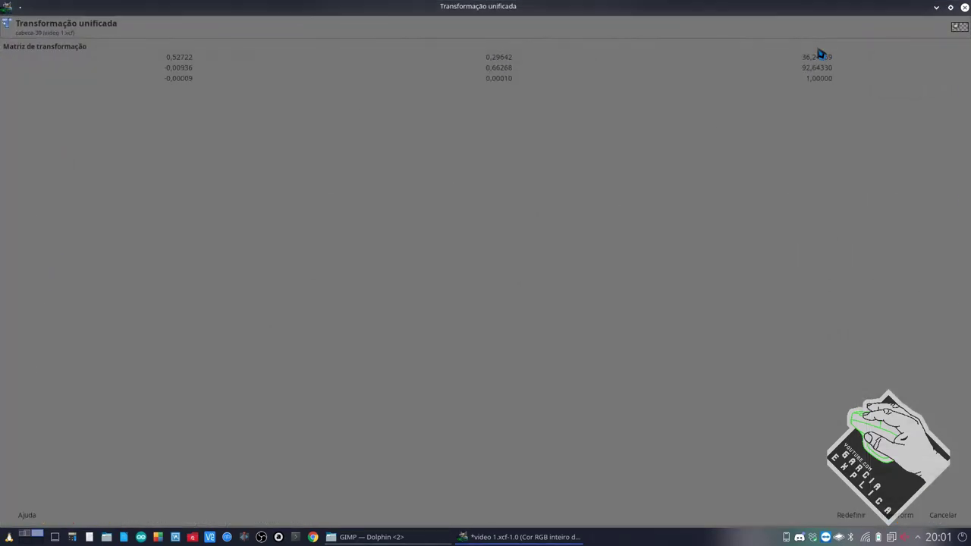
{"action": "left_click", "coordinate": [949, 8]}
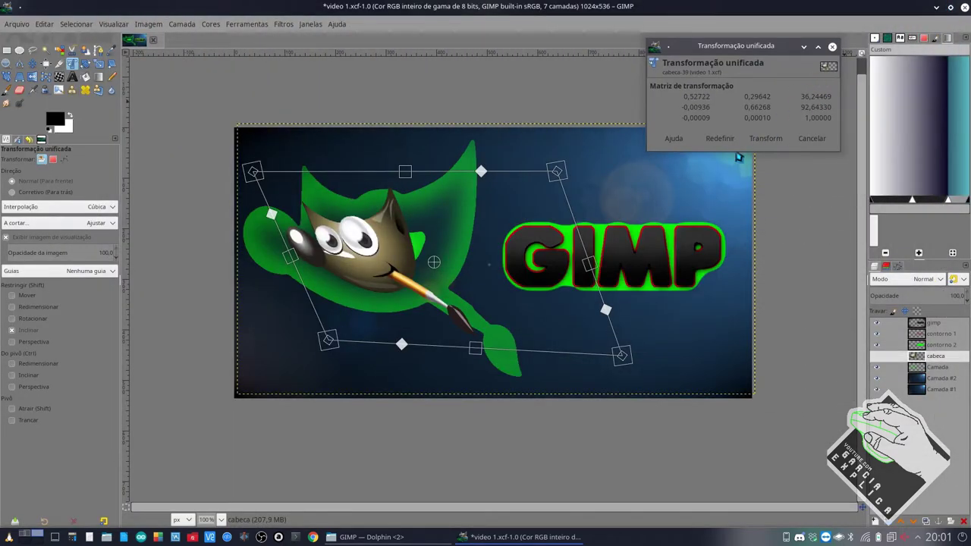
{"action": "left_click", "coordinate": [717, 139]}
{"action": "left_click", "coordinate": [832, 48]}
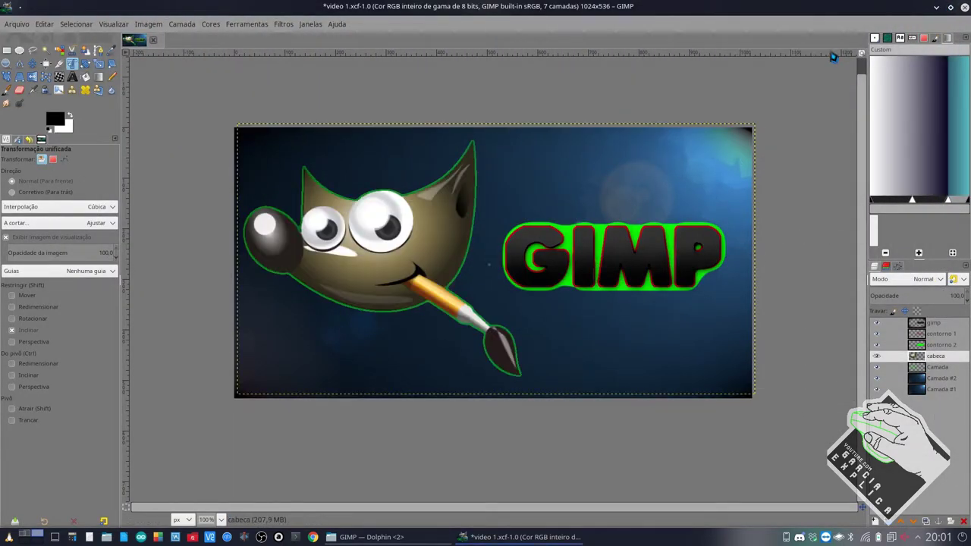
{"action": "left_click", "coordinate": [32, 63]}
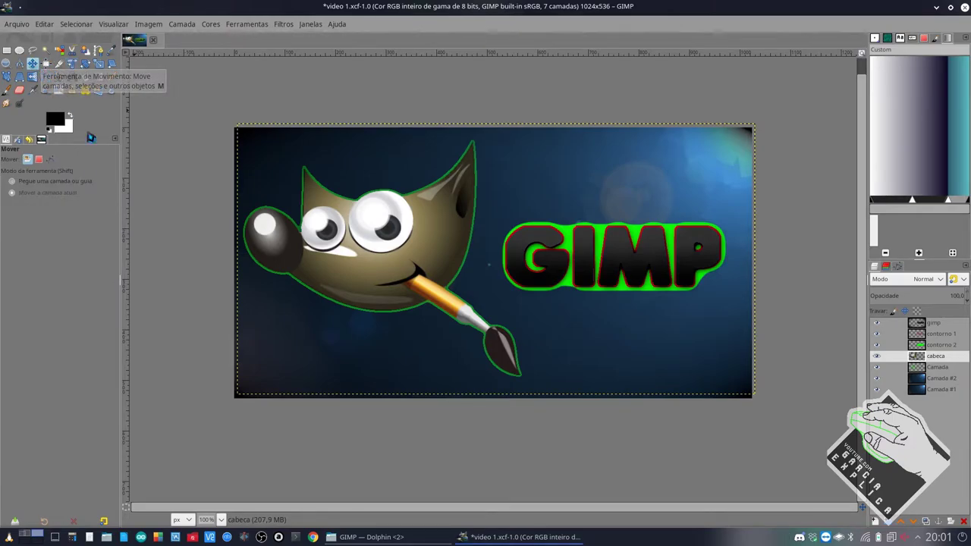
{"action": "left_click_drag", "start_coordinate": [350, 243], "coordinate": [538, 202]}
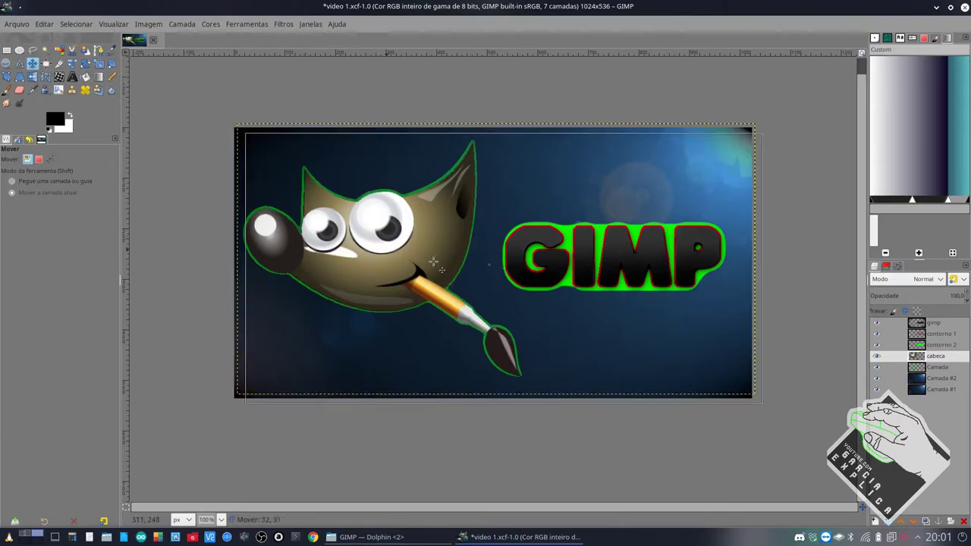
{"action": "key", "text": "ctrl+z"}
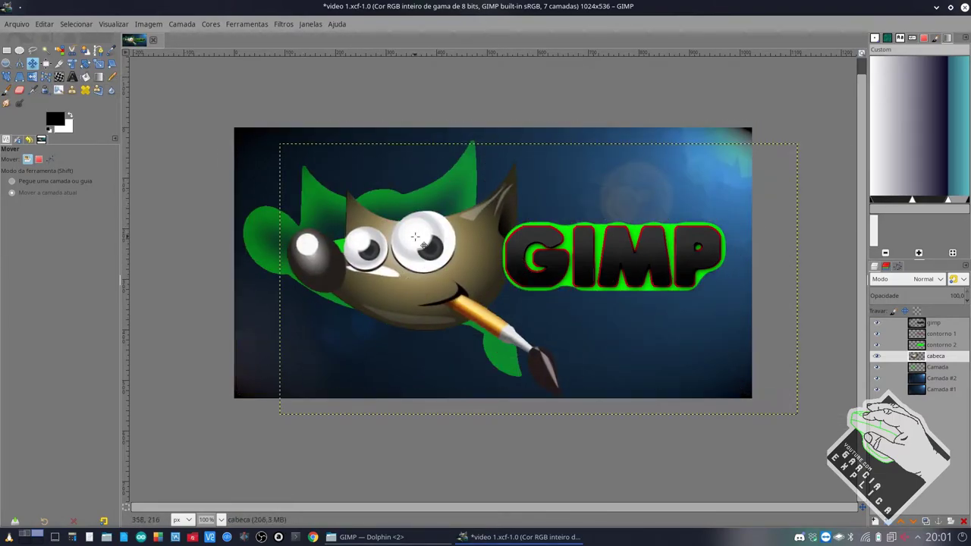
{"action": "key", "text": "ctrl+z"}
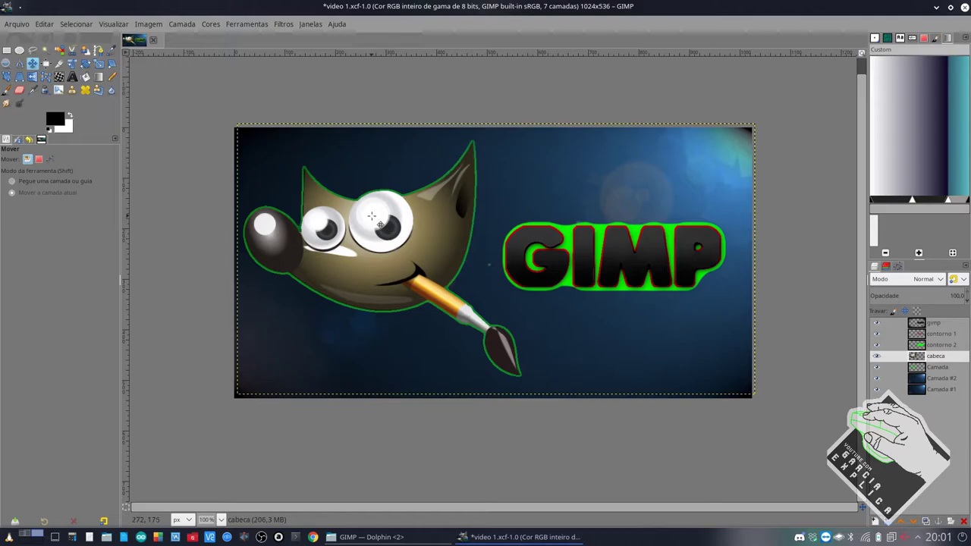
{"action": "left_click", "coordinate": [99, 63]}
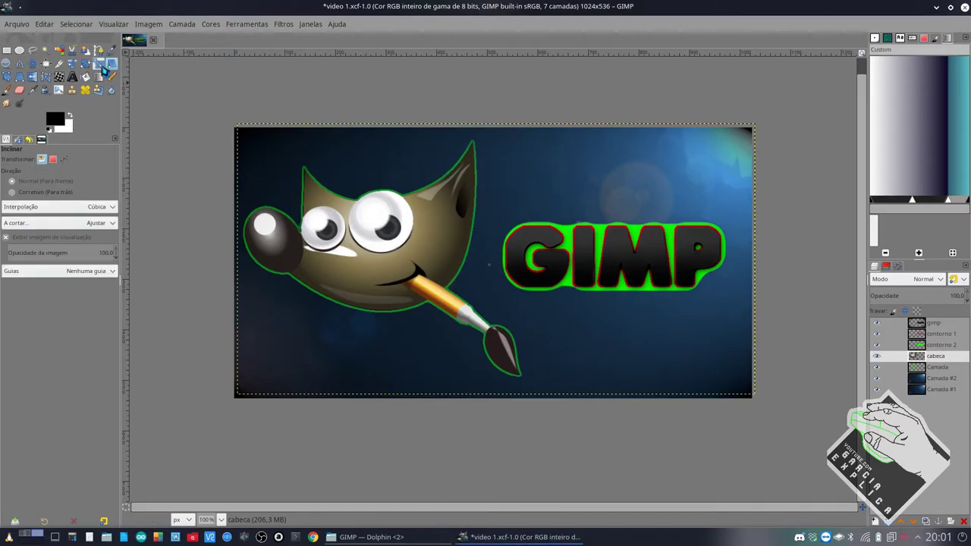
{"action": "left_click", "coordinate": [373, 264]}
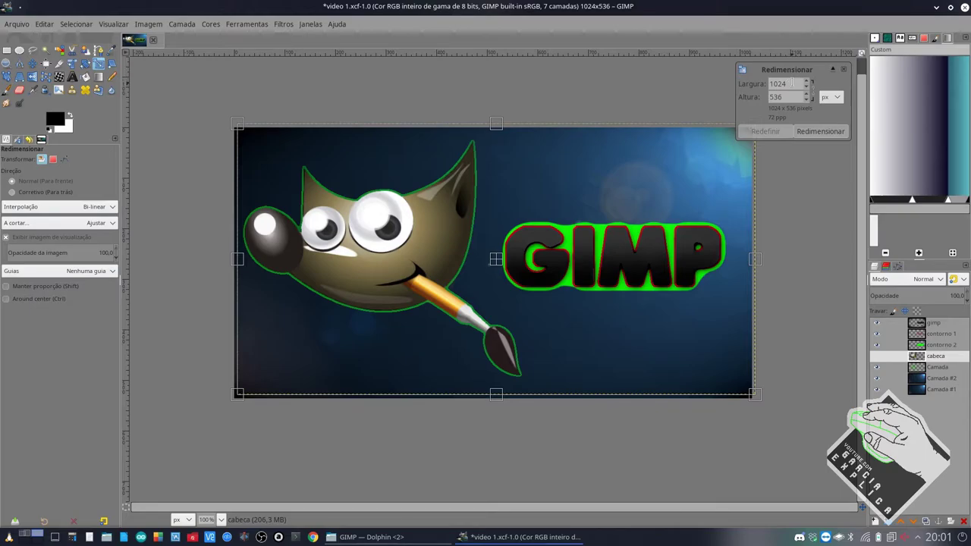
{"action": "left_click", "coordinate": [796, 130]}
{"action": "left_click", "coordinate": [86, 65]}
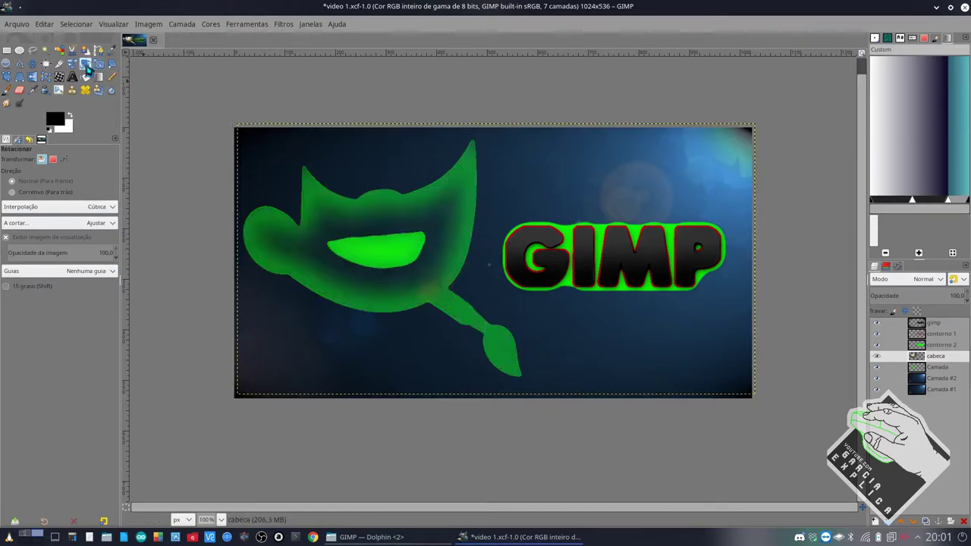
{"action": "left_click", "coordinate": [405, 243]}
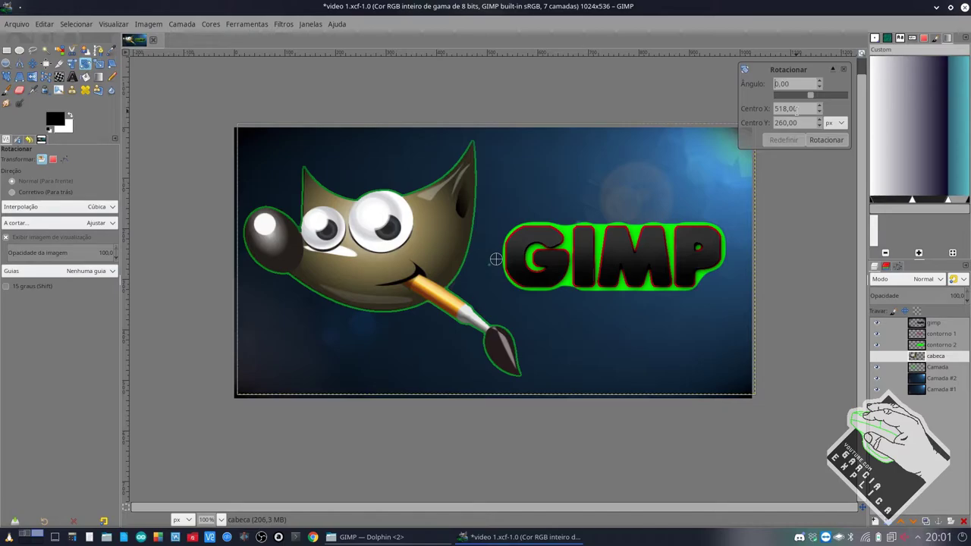
{"action": "type", "text": "90"}
{"action": "left_click", "coordinate": [794, 145]}
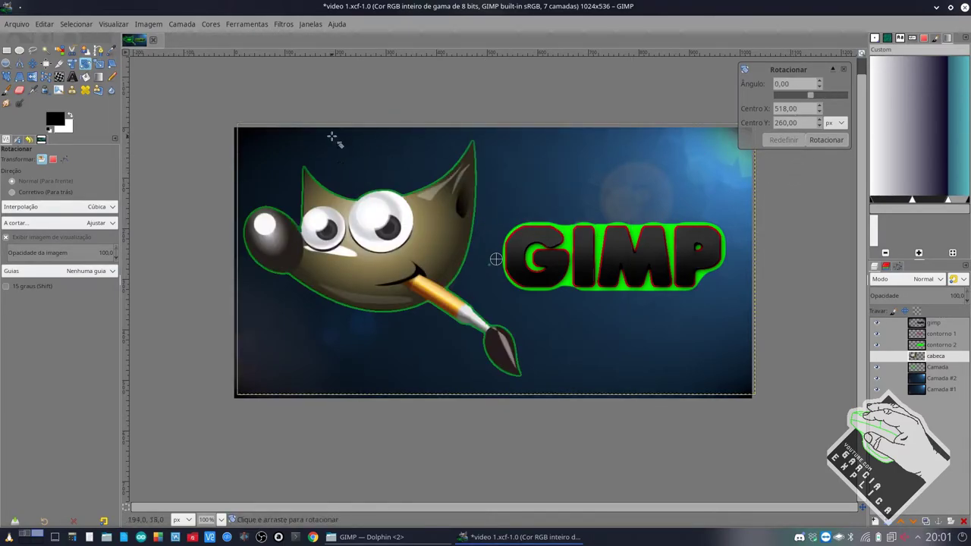
{"action": "left_click", "coordinate": [32, 63]}
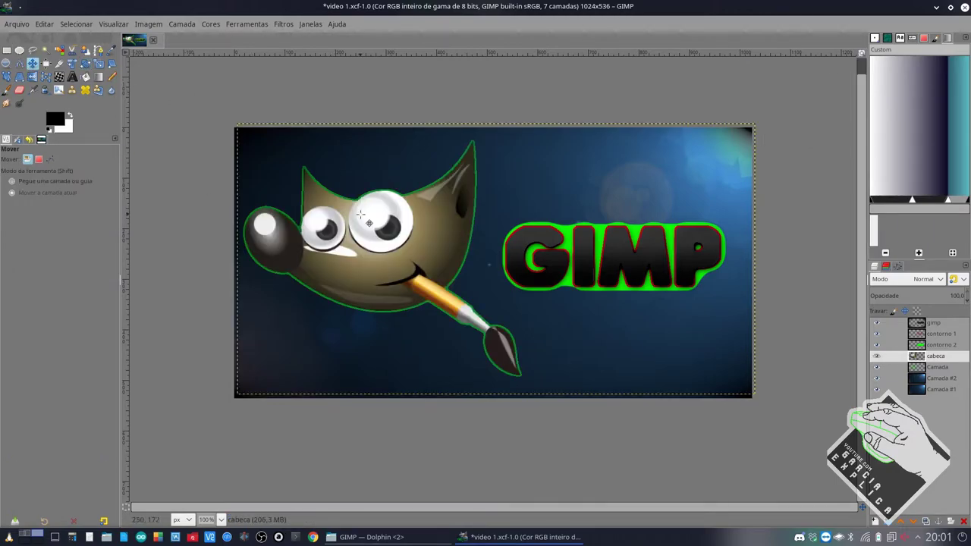
{"action": "right_click", "coordinate": [431, 252]}
{"action": "mouse_move", "coordinate": [460, 323]}
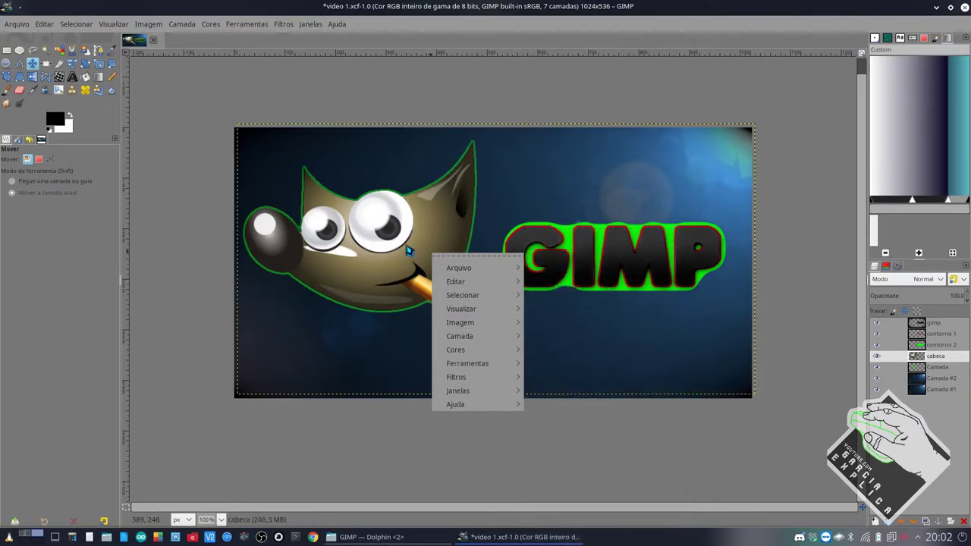
{"action": "left_click", "coordinate": [408, 250]}
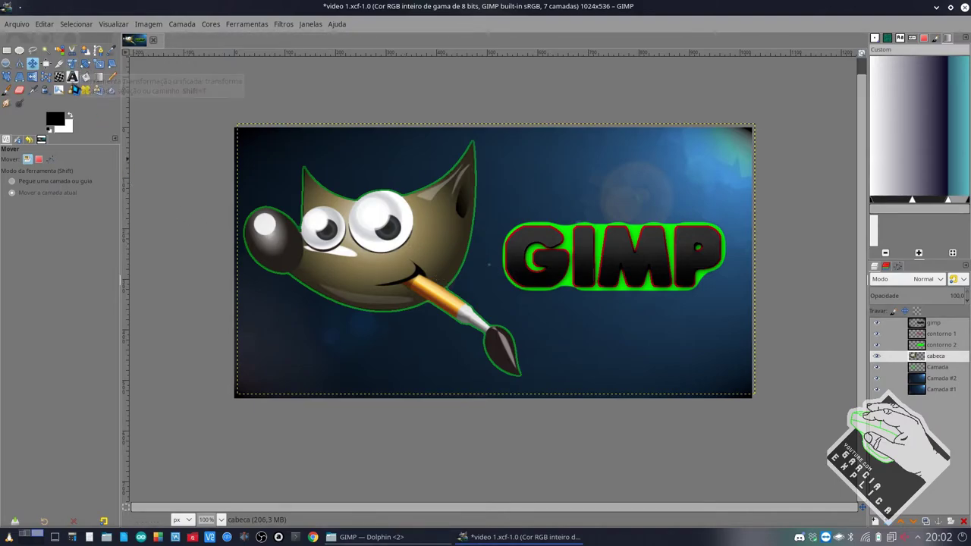
{"action": "left_click", "coordinate": [31, 79]}
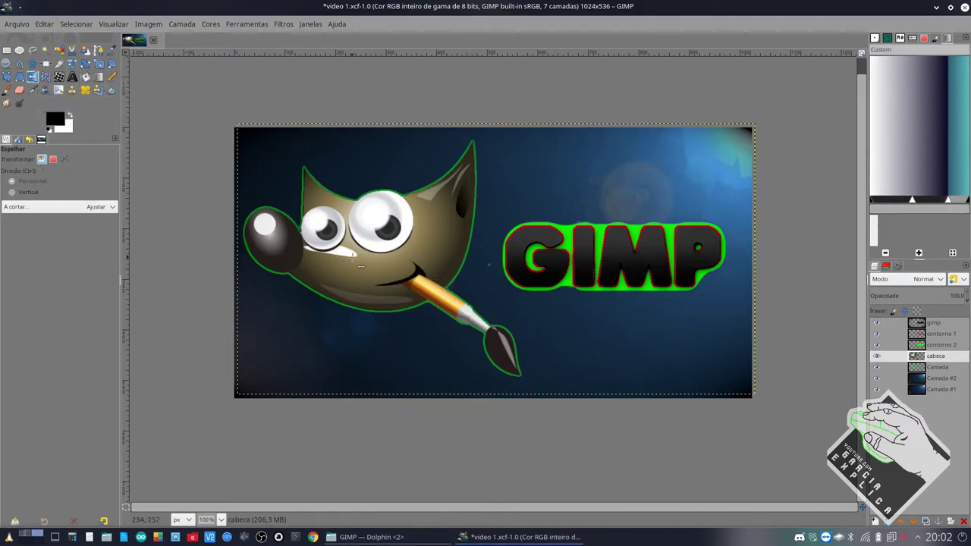
{"action": "left_click", "coordinate": [588, 212]}
{"action": "left_click", "coordinate": [588, 212]}
{"action": "left_click", "coordinate": [451, 220]}
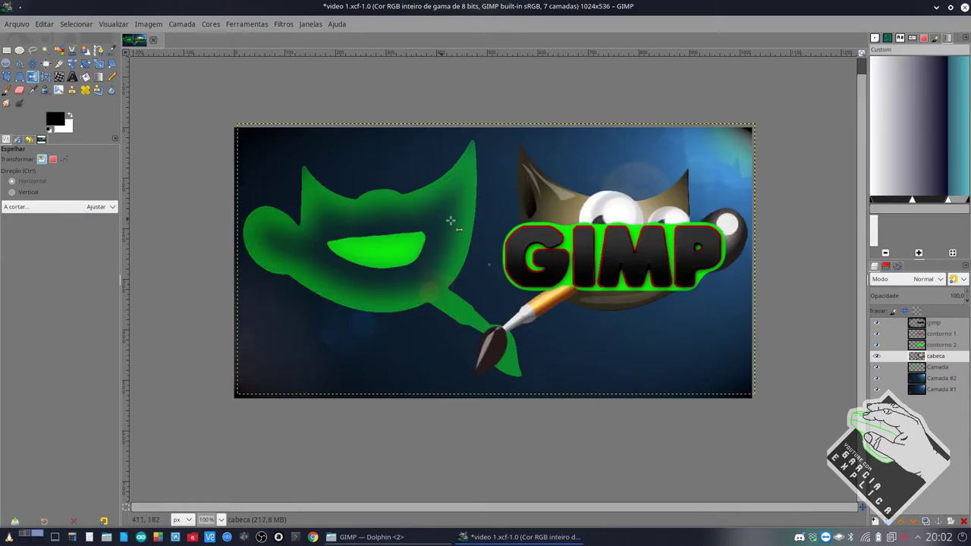
{"action": "left_click", "coordinate": [453, 219]}
{"action": "left_click", "coordinate": [512, 212]}
{"action": "left_click", "coordinate": [559, 206]}
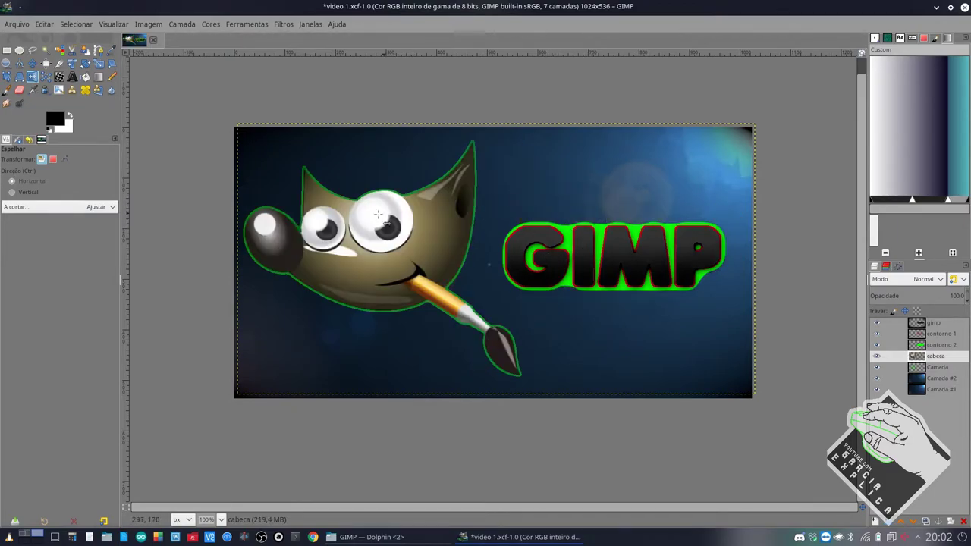
{"action": "left_click", "coordinate": [21, 183]}
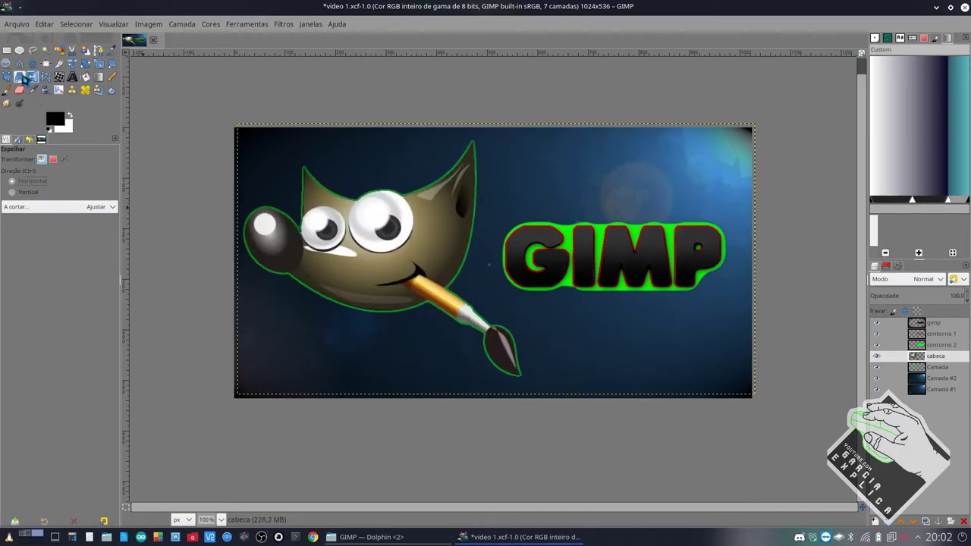
{"action": "left_click", "coordinate": [20, 78]}
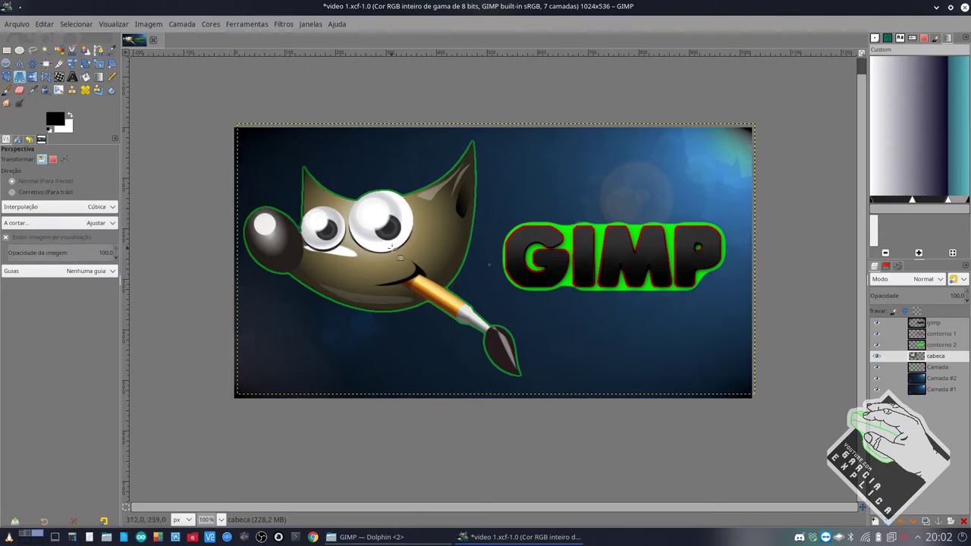
Apply a slight perspective distortion pulling the layer's bottom-right corner outward.
{"action": "left_click", "coordinate": [728, 381]}
{"action": "mouse_move", "coordinate": [752, 395]}
{"action": "left_mouse_down"}
{"action": "mouse_move", "coordinate": [768, 459]}
{"action": "mouse_move", "coordinate": [804, 447]}
{"action": "mouse_move", "coordinate": [761, 413]}
{"action": "mouse_move", "coordinate": [803, 367]}
{"action": "mouse_move", "coordinate": [748, 330]}
{"action": "mouse_move", "coordinate": [768, 455]}
{"action": "mouse_move", "coordinate": [781, 425]}
{"action": "left_mouse_up"}
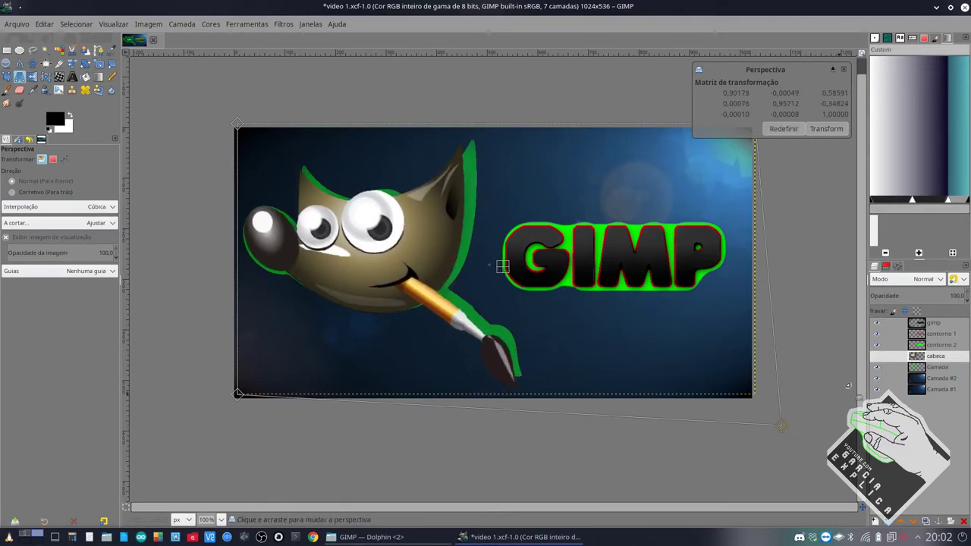
{"action": "left_click", "coordinate": [826, 129]}
Switch to the green Camada layer and apply a perspective pull of its bottom-right corner.
{"action": "left_click", "coordinate": [937, 345]}
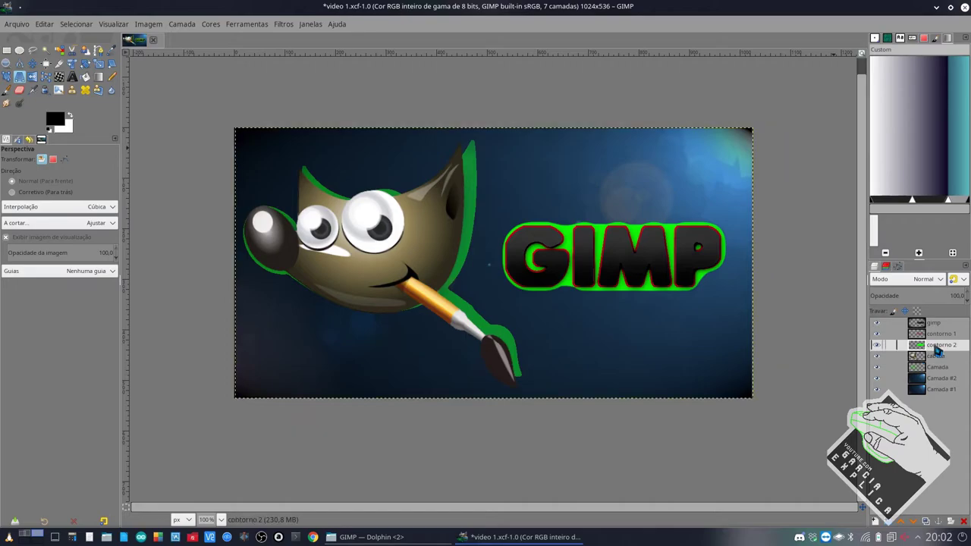
{"action": "left_click", "coordinate": [570, 347]}
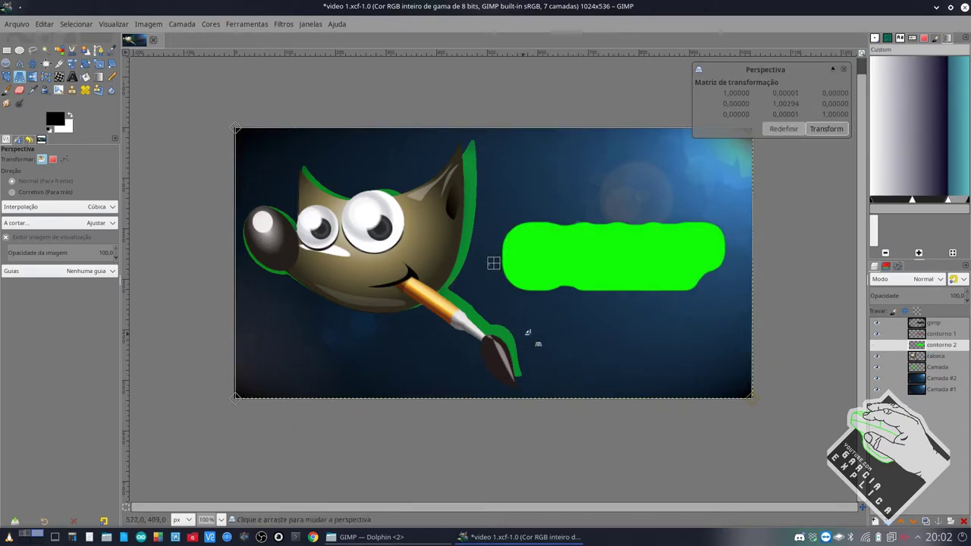
{"action": "left_click", "coordinate": [944, 367]}
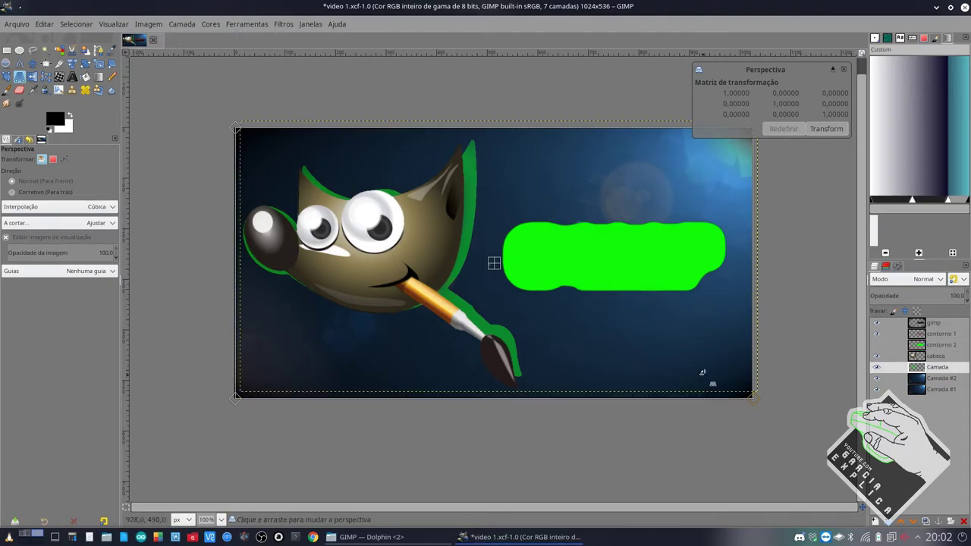
{"action": "left_click_drag", "start_coordinate": [703, 371], "coordinate": [720, 393]}
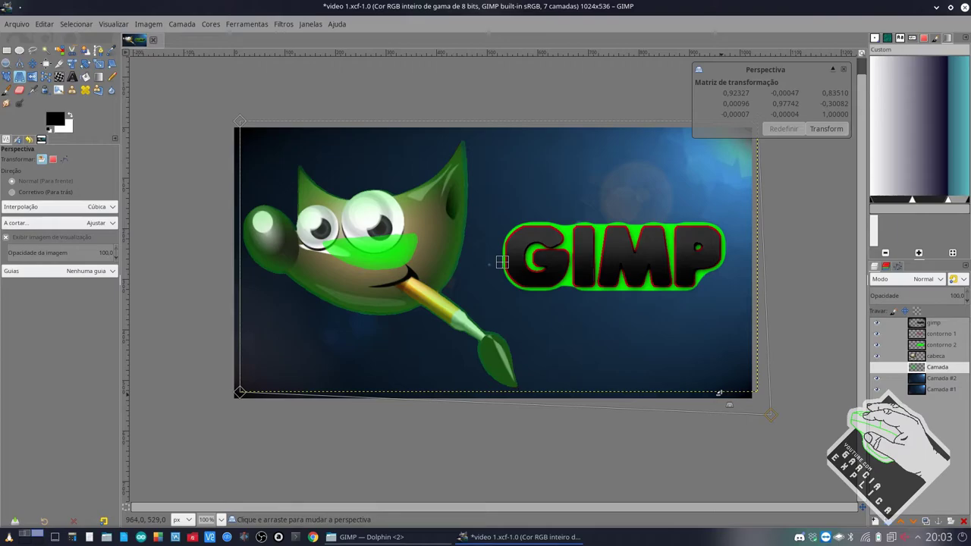
{"action": "left_click_drag", "start_coordinate": [718, 392], "coordinate": [718, 394]}
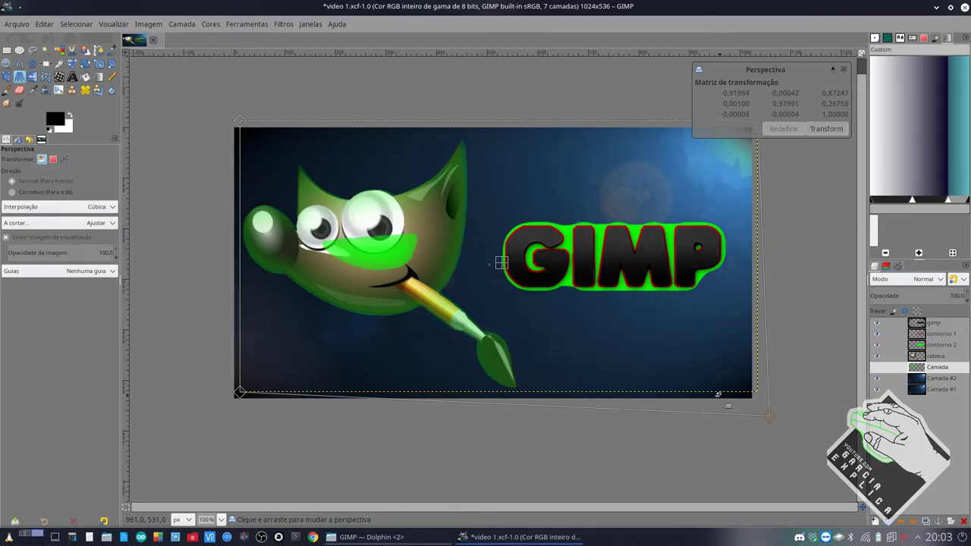
{"action": "left_click", "coordinate": [826, 128]}
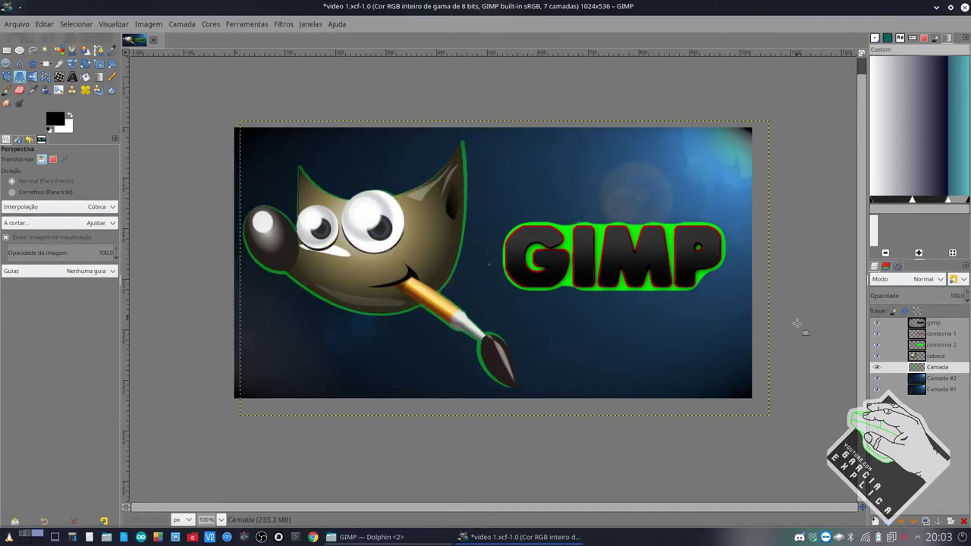
Apply a second slight perspective pull to Camada's bottom-right corner.
{"action": "left_click", "coordinate": [749, 388]}
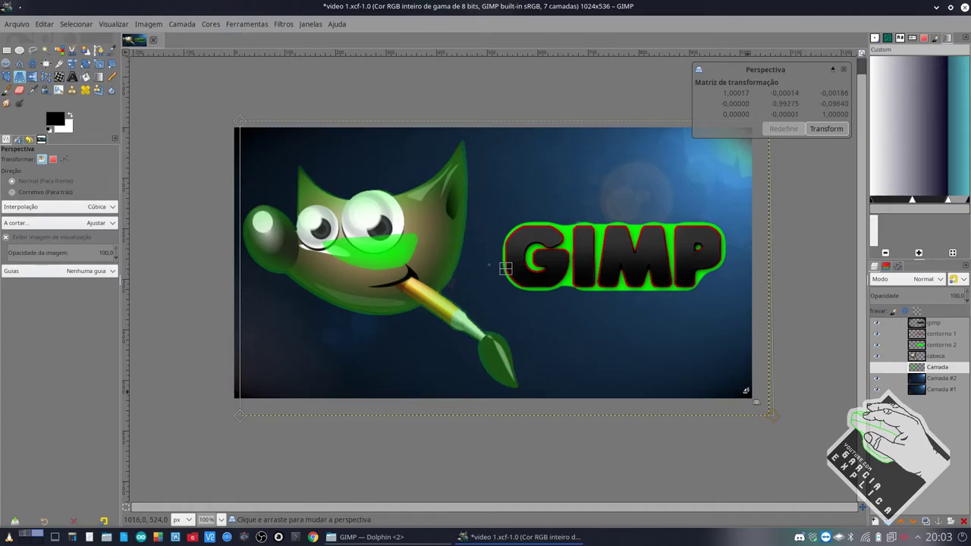
{"action": "left_click_drag", "start_coordinate": [748, 394], "coordinate": [774, 416]}
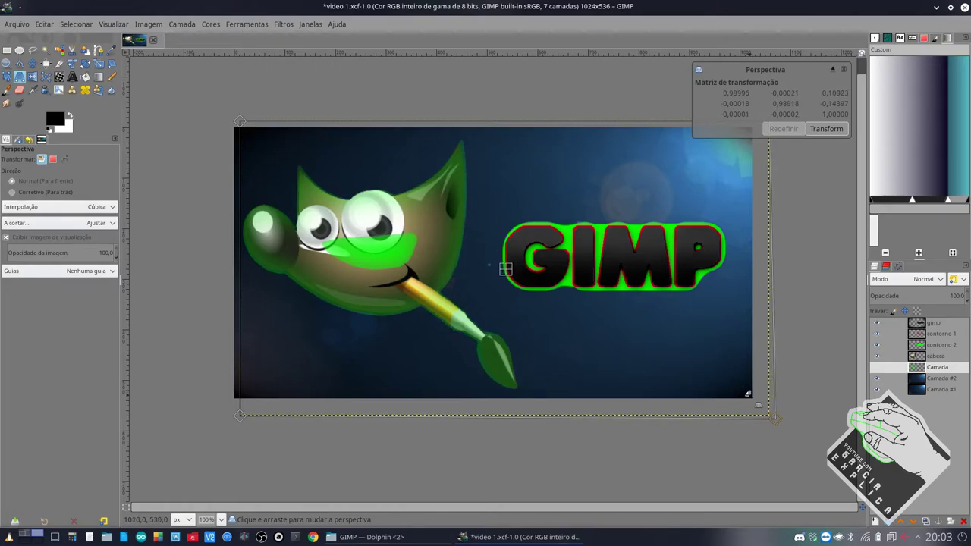
{"action": "left_click", "coordinate": [817, 131]}
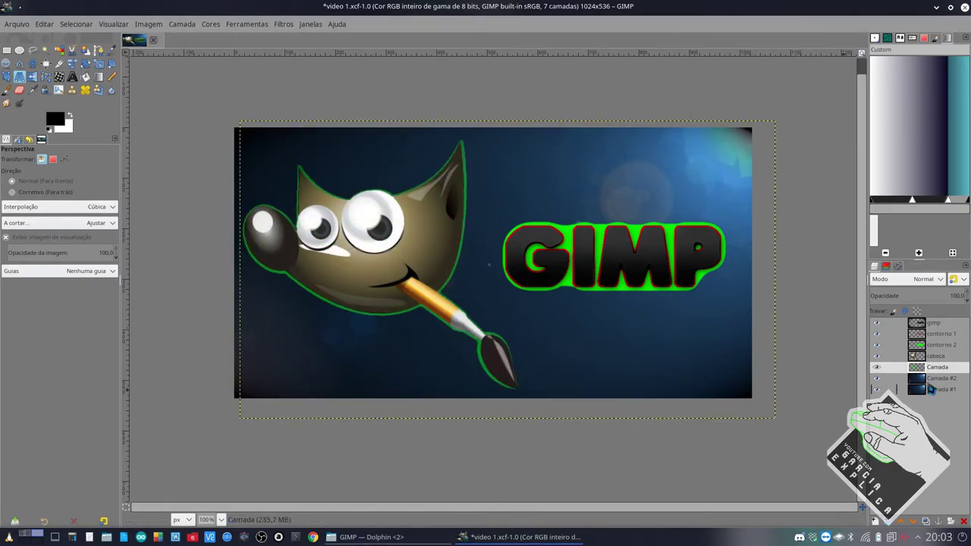
{"action": "left_click", "coordinate": [934, 357]}
Nudge cabeca 2 px left, then warp it with three handles and reset the warp.
{"action": "key", "text": "m"}
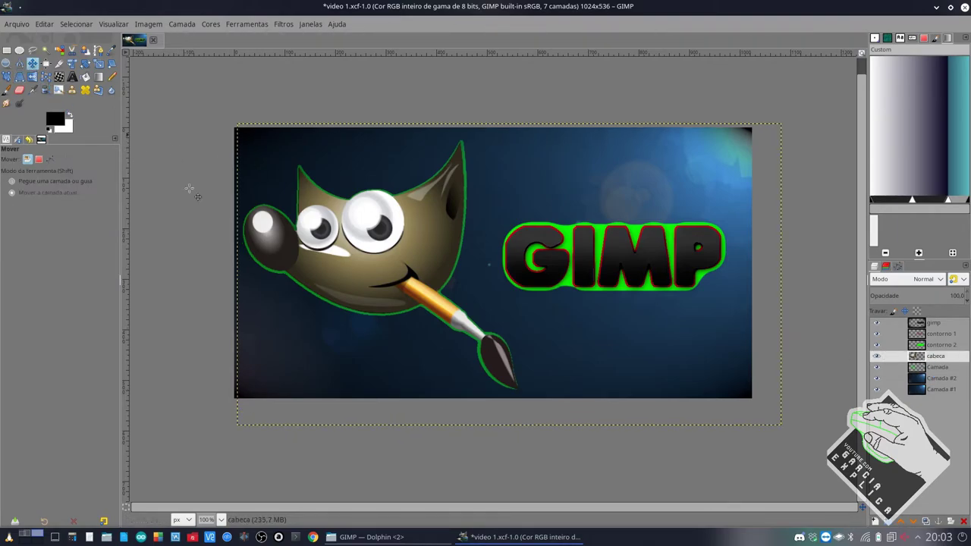
{"action": "left_click_drag", "start_coordinate": [421, 262], "coordinate": [422, 265]}
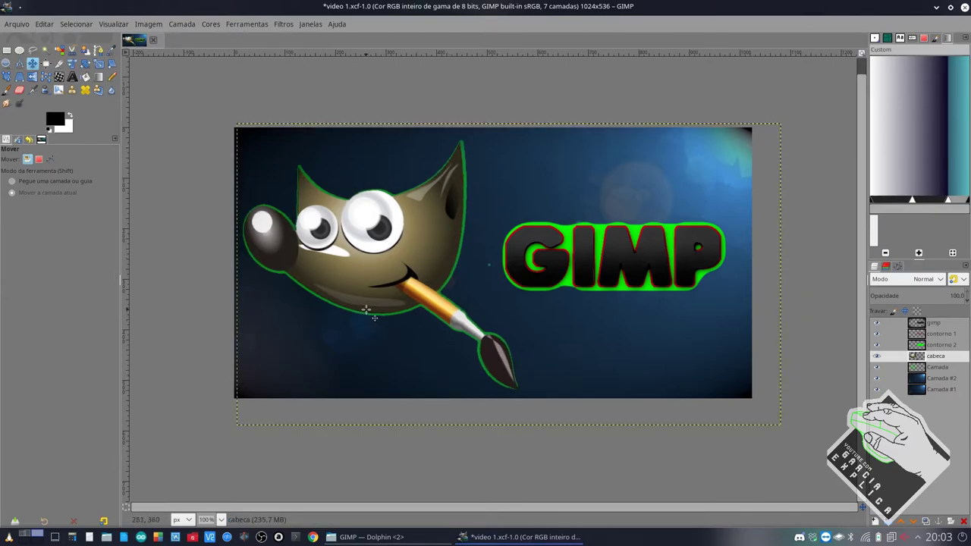
{"action": "left_click", "coordinate": [6, 77]}
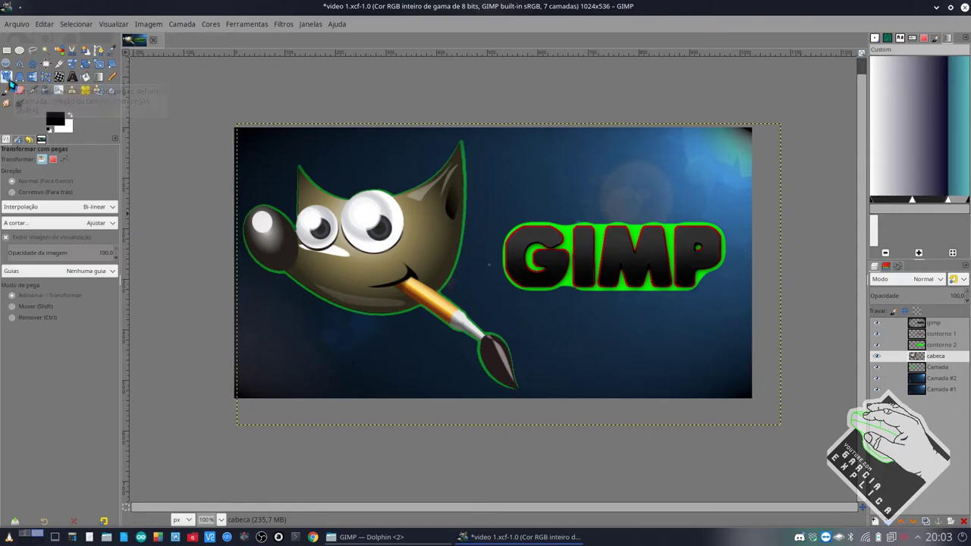
{"action": "left_click", "coordinate": [365, 263]}
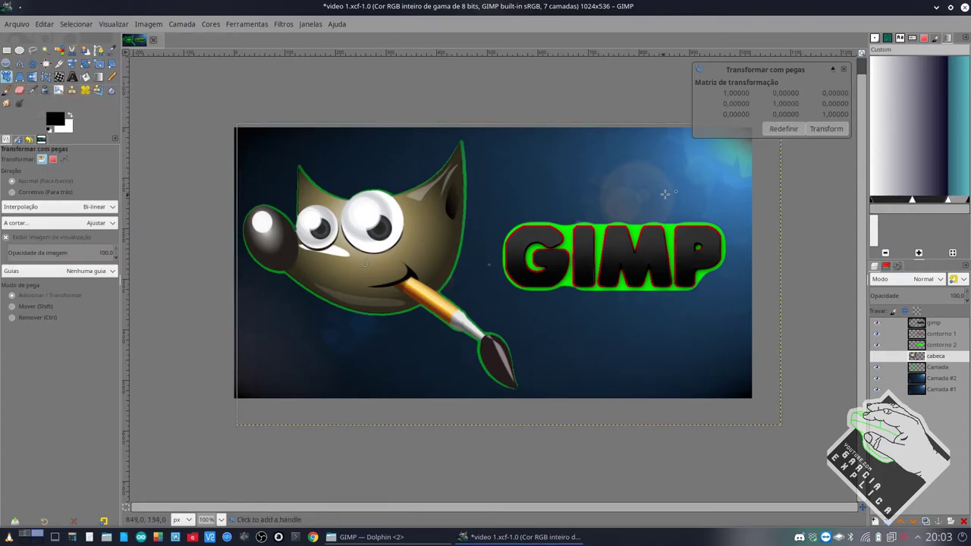
{"action": "mouse_move", "coordinate": [583, 368]}
{"action": "left_mouse_down"}
{"action": "mouse_move", "coordinate": [575, 276]}
{"action": "mouse_move", "coordinate": [587, 368]}
{"action": "left_mouse_up"}
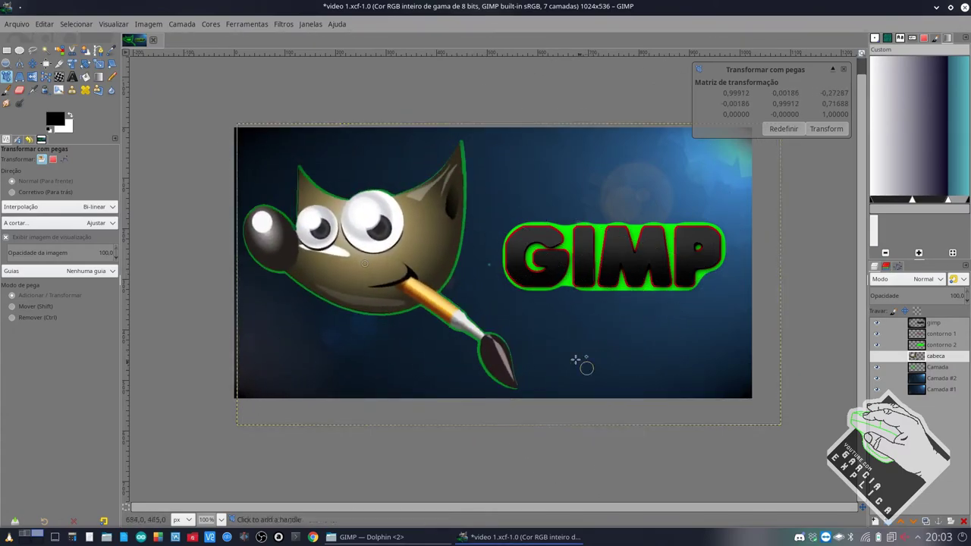
{"action": "left_click_drag", "start_coordinate": [450, 204], "coordinate": [453, 273]}
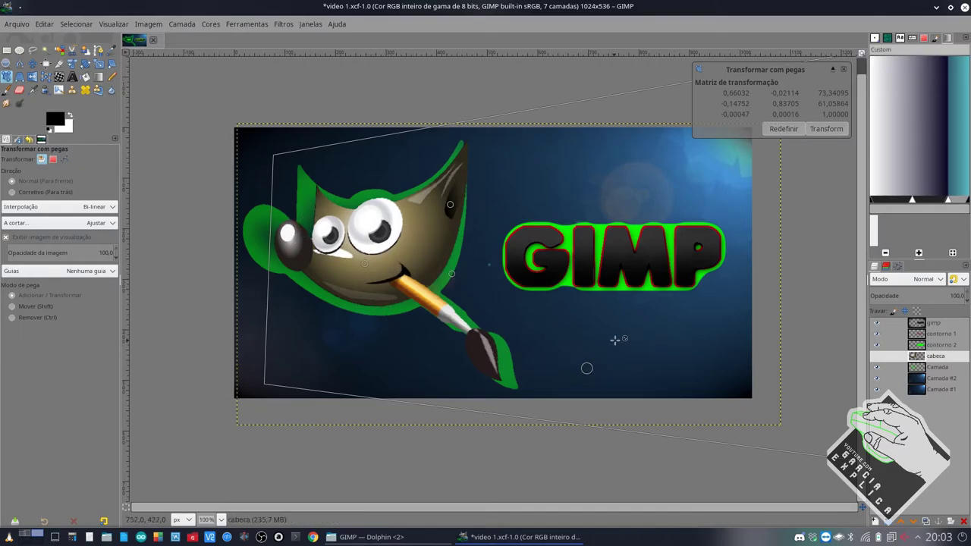
{"action": "left_click", "coordinate": [826, 129]}
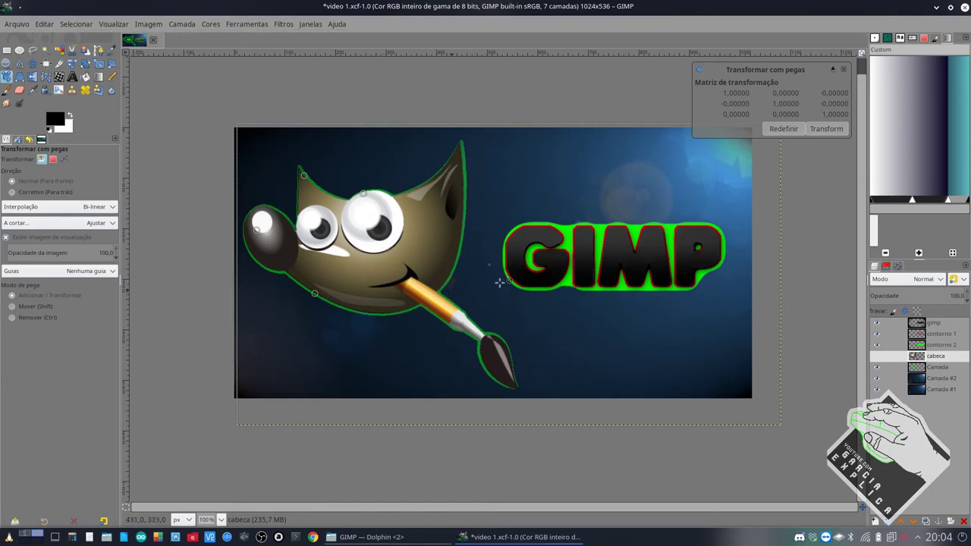
{"action": "left_click", "coordinate": [774, 133]}
{"action": "left_click_drag", "start_coordinate": [431, 266], "coordinate": [437, 312]}
{"action": "mouse_move", "coordinate": [470, 235]}
{"action": "left_mouse_down"}
{"action": "mouse_move", "coordinate": [492, 236]}
{"action": "mouse_move", "coordinate": [423, 213]}
{"action": "mouse_move", "coordinate": [504, 251]}
{"action": "mouse_move", "coordinate": [506, 240]}
{"action": "left_mouse_up"}
{"action": "left_click_drag", "start_coordinate": [331, 211], "coordinate": [332, 208]}
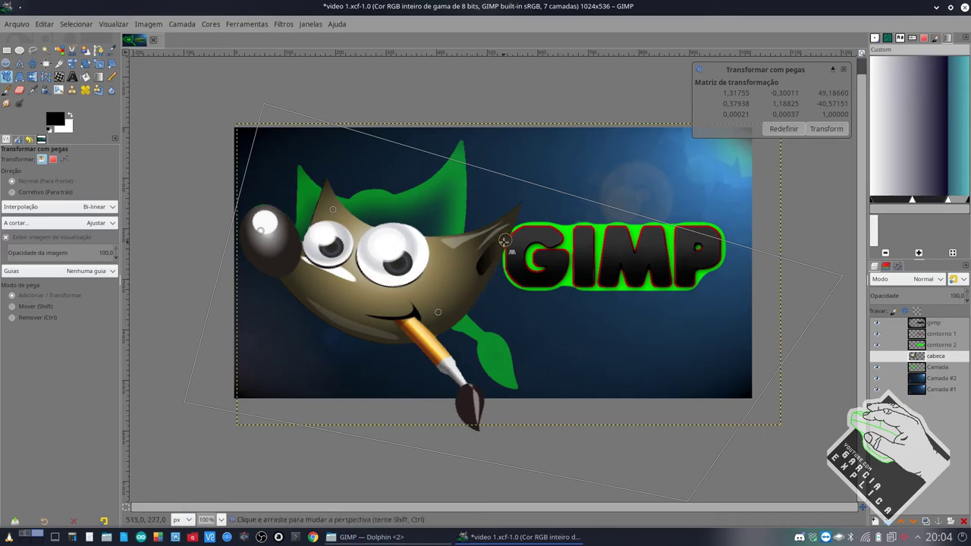
{"action": "left_click_drag", "start_coordinate": [505, 241], "coordinate": [502, 242]}
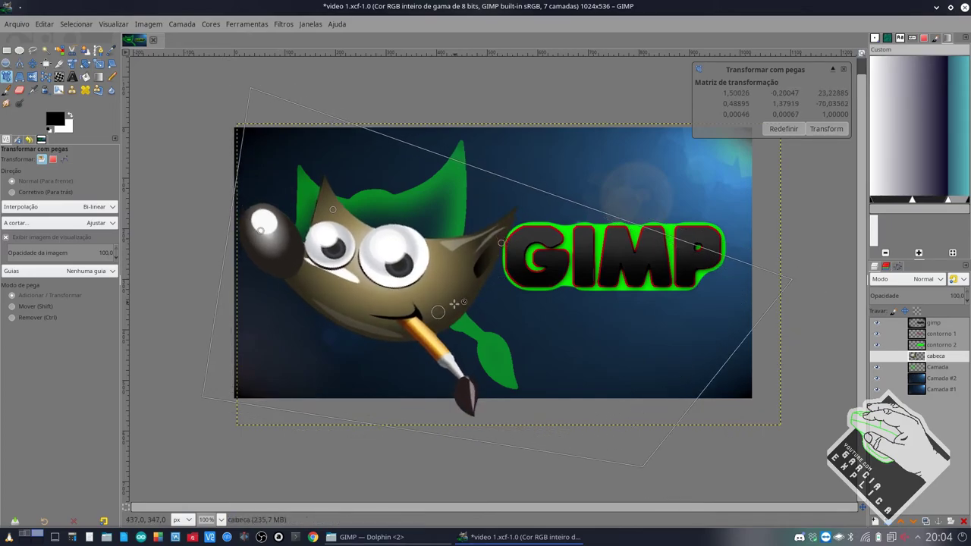
{"action": "mouse_move", "coordinate": [439, 313]}
{"action": "left_mouse_down"}
{"action": "mouse_move", "coordinate": [461, 321]}
{"action": "mouse_move", "coordinate": [440, 309]}
{"action": "left_mouse_up"}
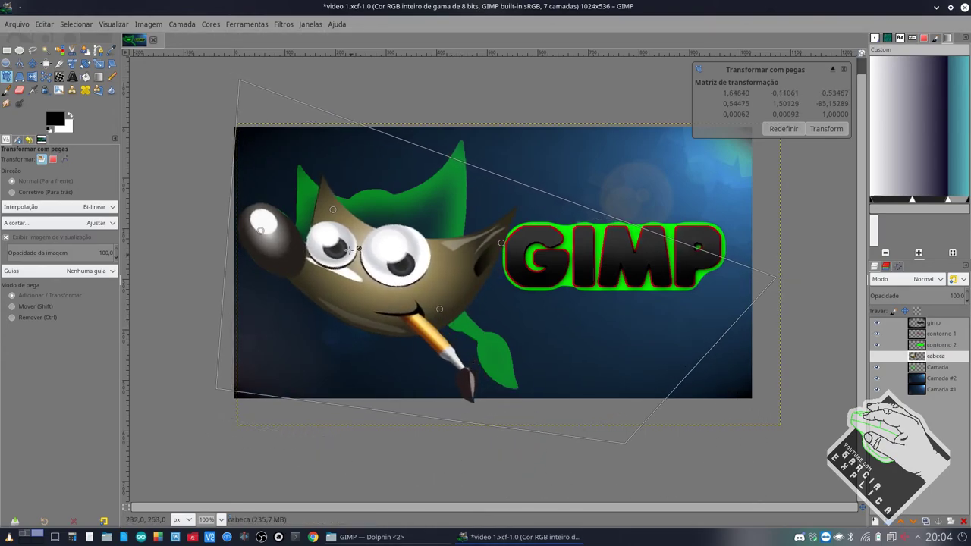
{"action": "left_click_drag", "start_coordinate": [261, 231], "coordinate": [258, 234]}
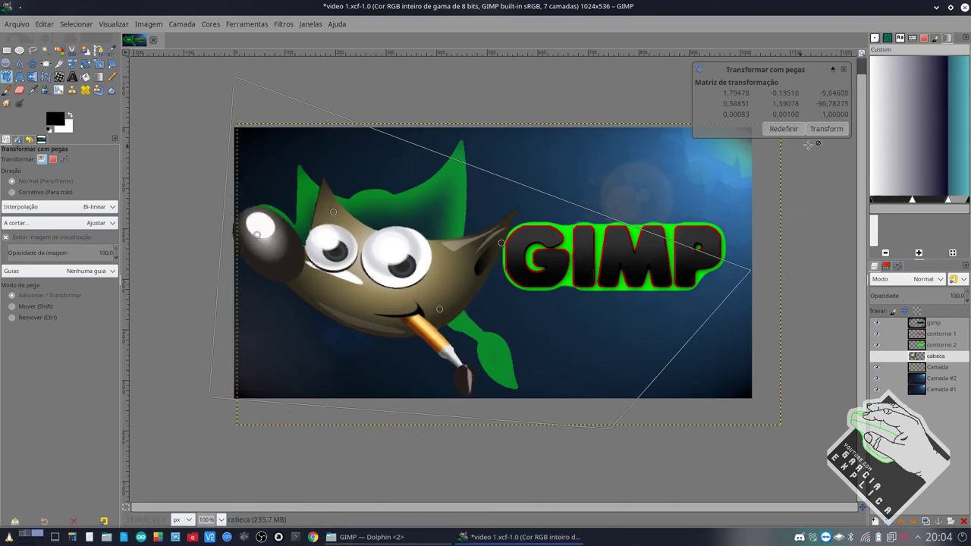
{"action": "left_click", "coordinate": [784, 128]}
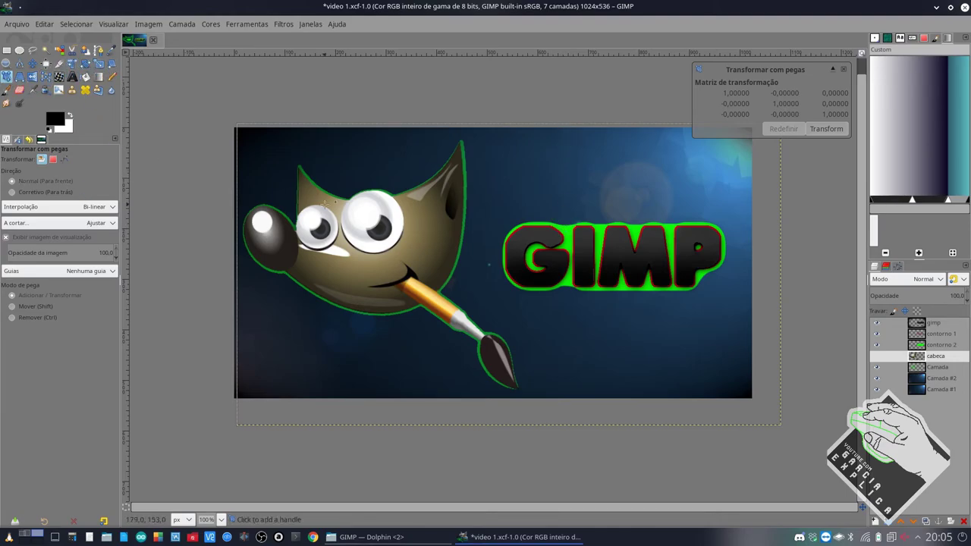
{"action": "right_click", "coordinate": [327, 208]}
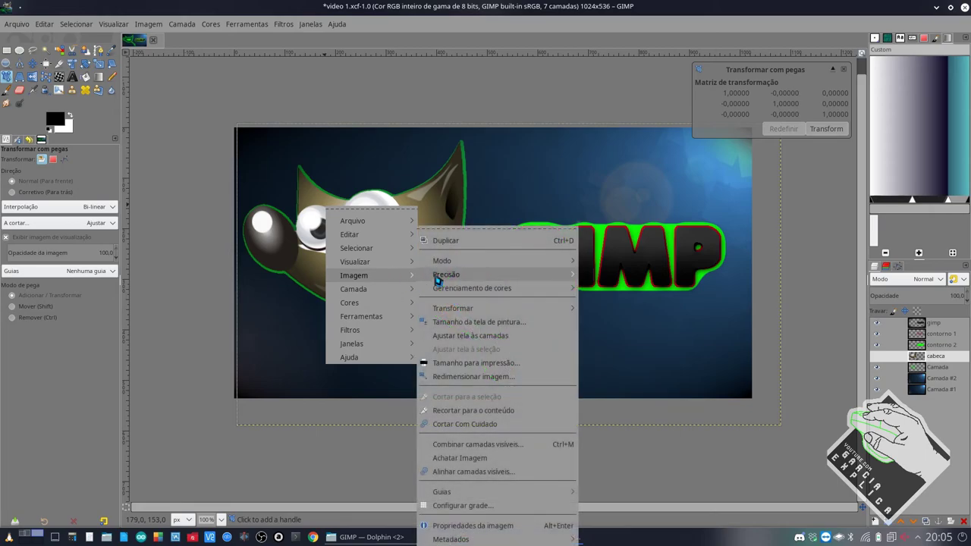
{"action": "mouse_move", "coordinate": [353, 275]}
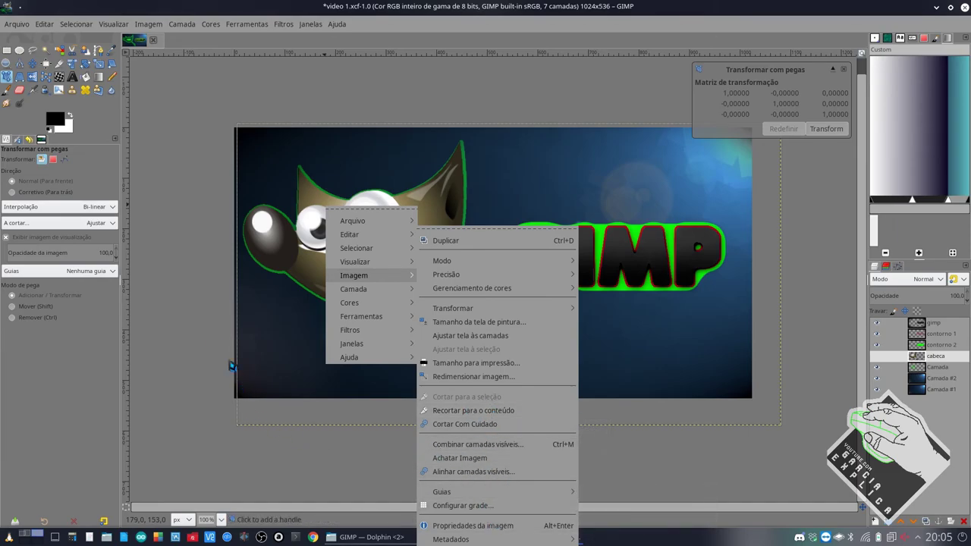
{"action": "left_click", "coordinate": [206, 333]}
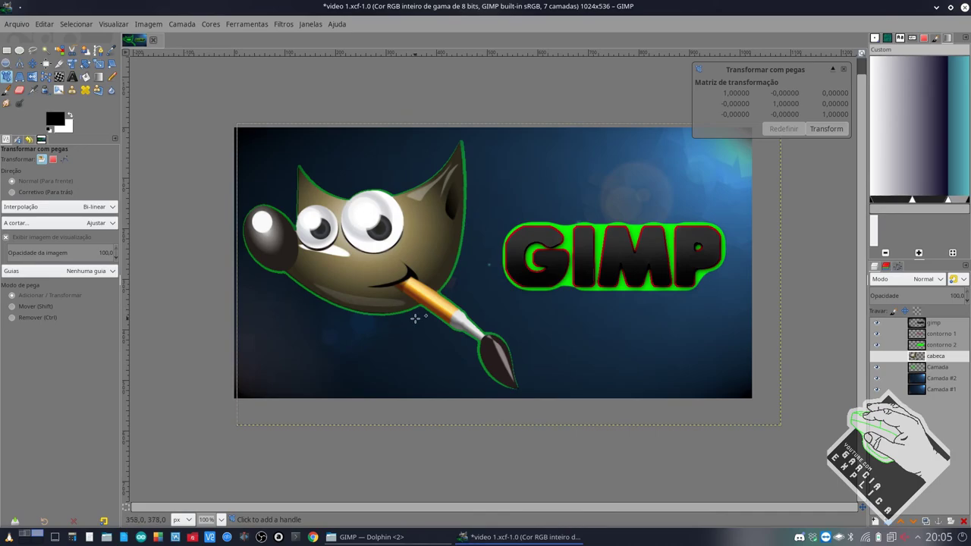